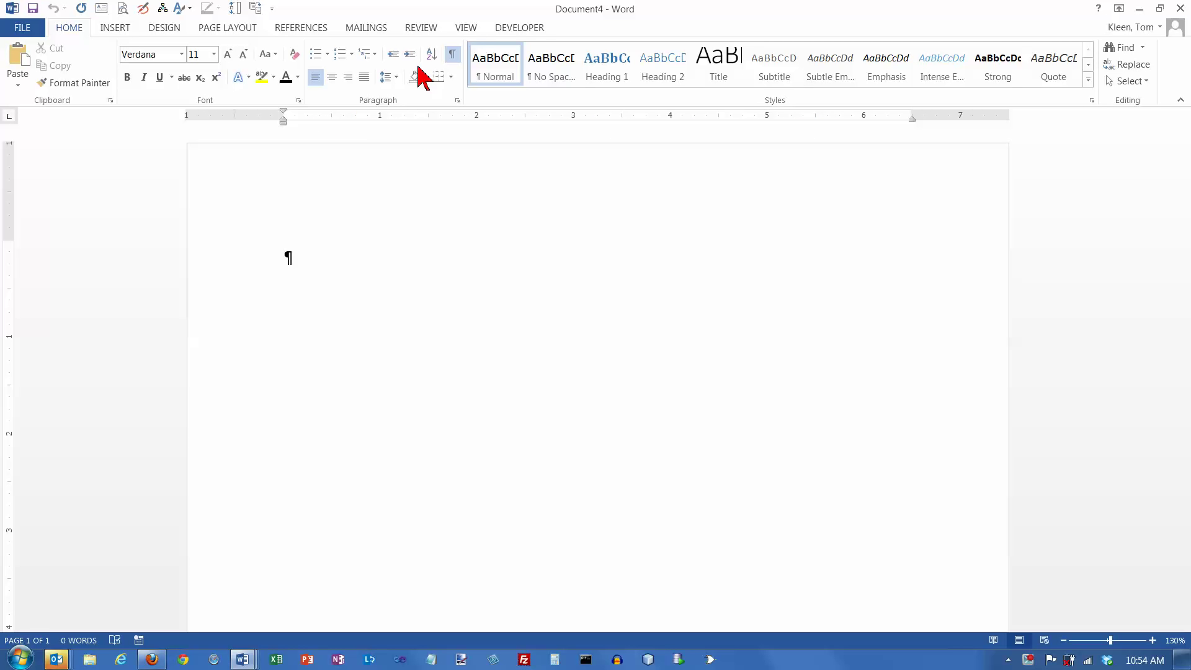
# Hide the document ruler and show it again
pyautogui.click(468, 28)
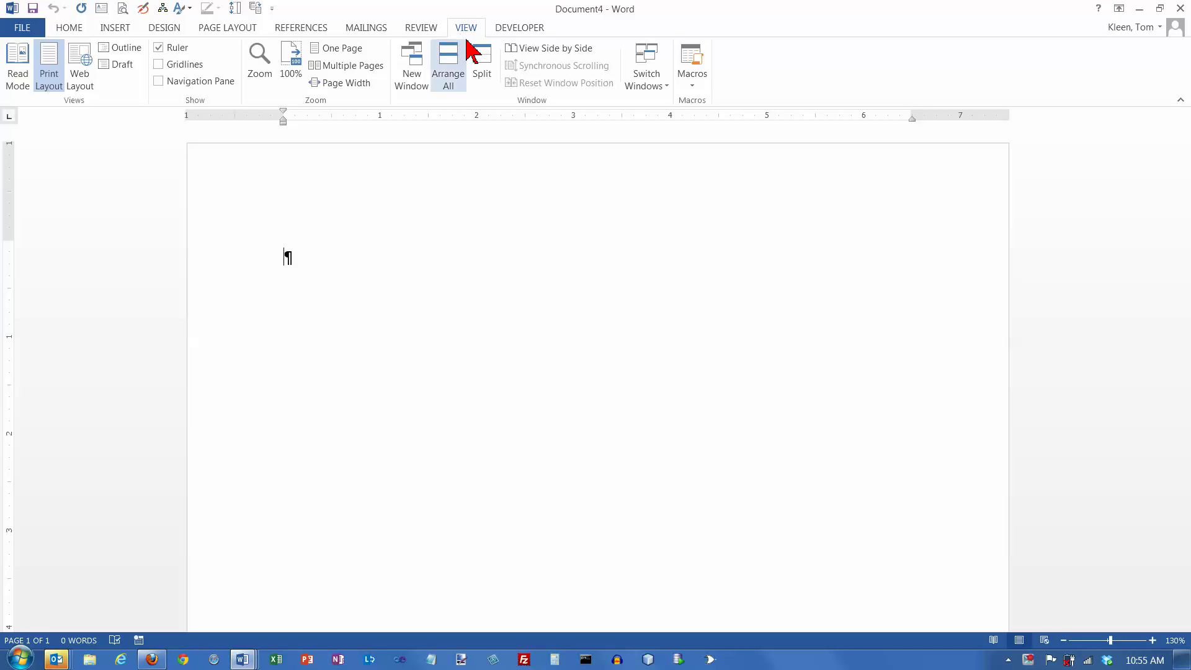
pyautogui.click(158, 48)
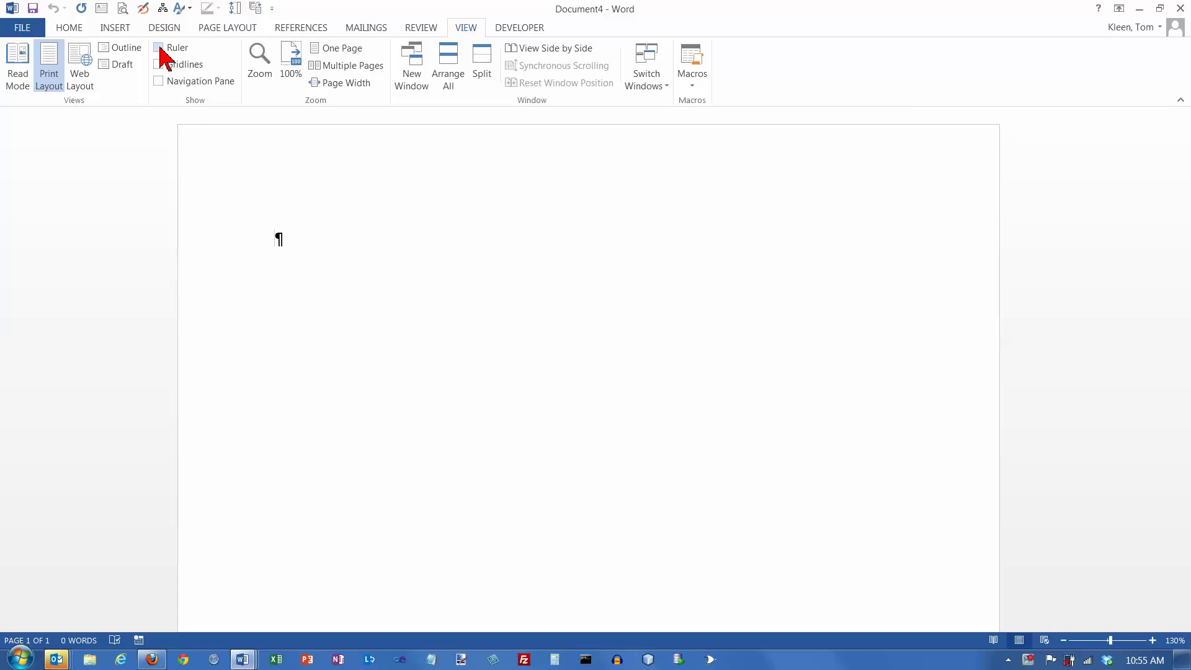
pyautogui.click(159, 47)
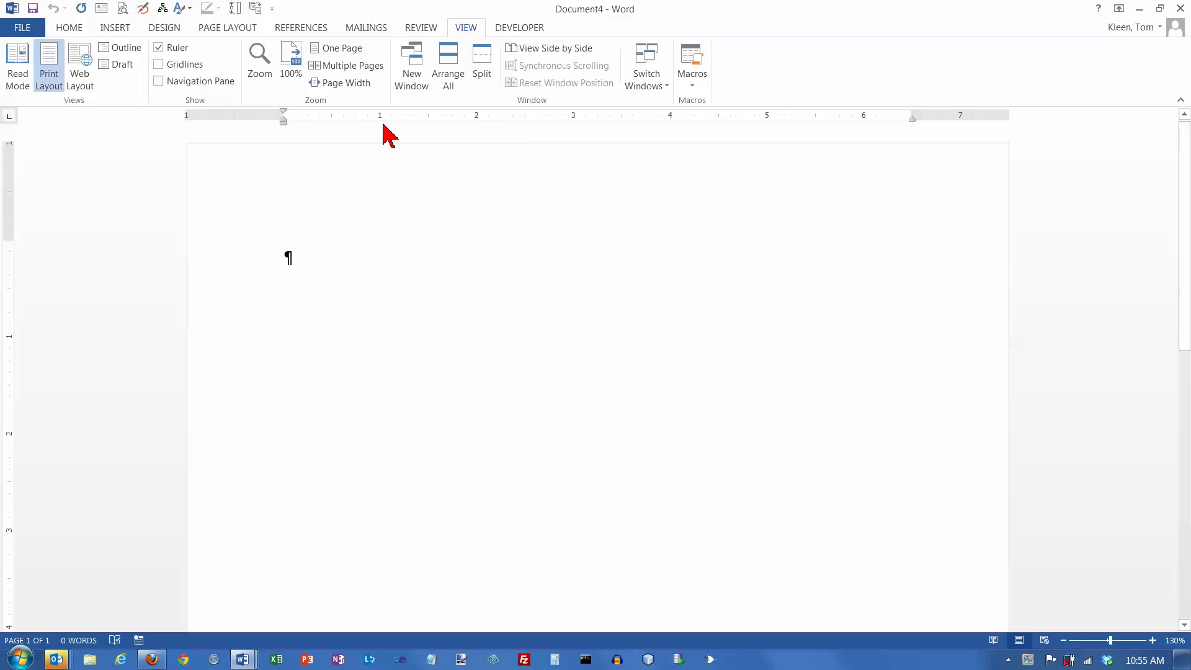
# Turn on the gridlines and the Navigation Pane, and switch both off again
pyautogui.click(159, 65)
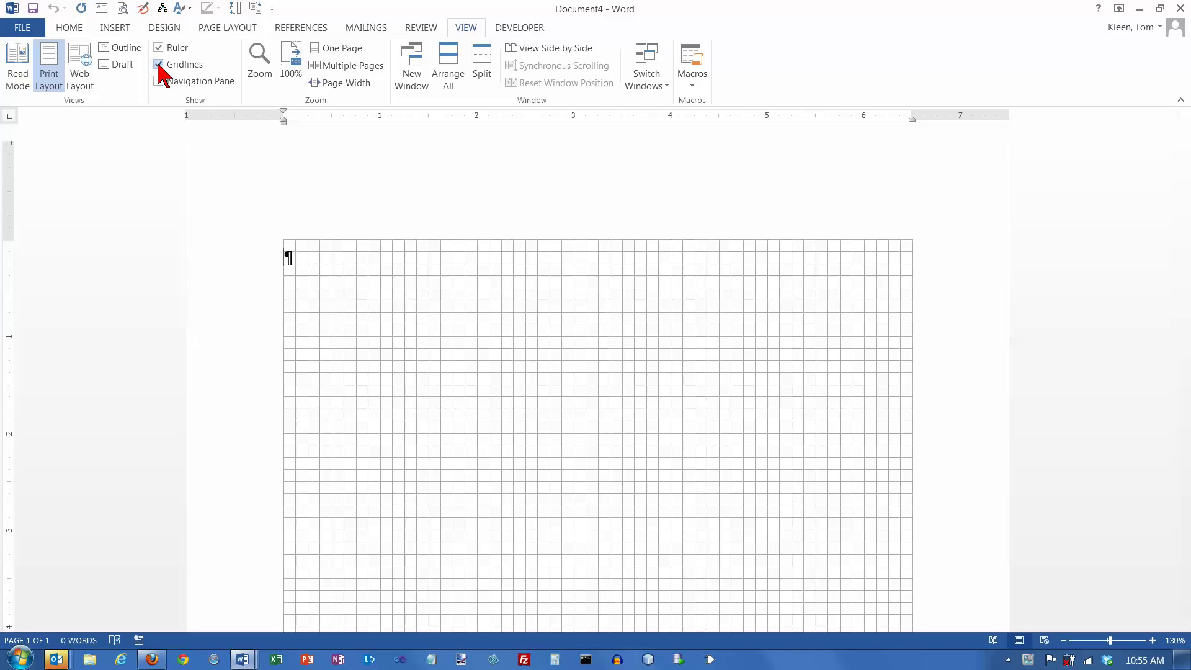
pyautogui.click(160, 82)
pyautogui.click(159, 82)
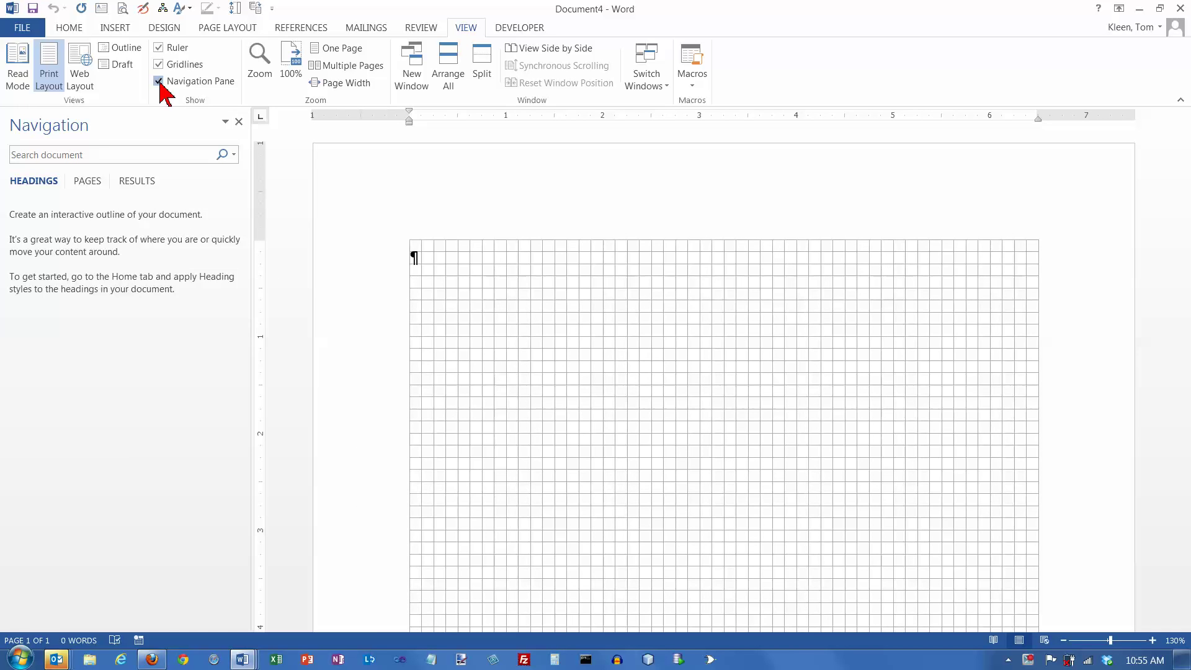
pyautogui.click(160, 65)
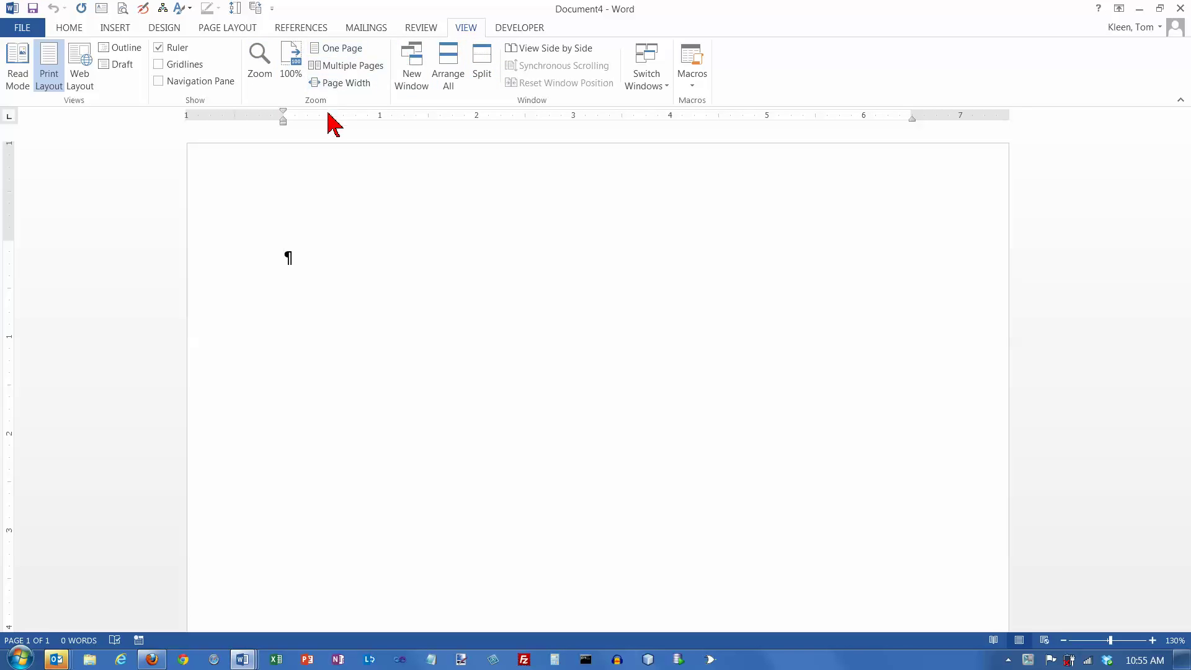
# Insert a Blank header and delete its placeholder text
pyautogui.click(119, 31)
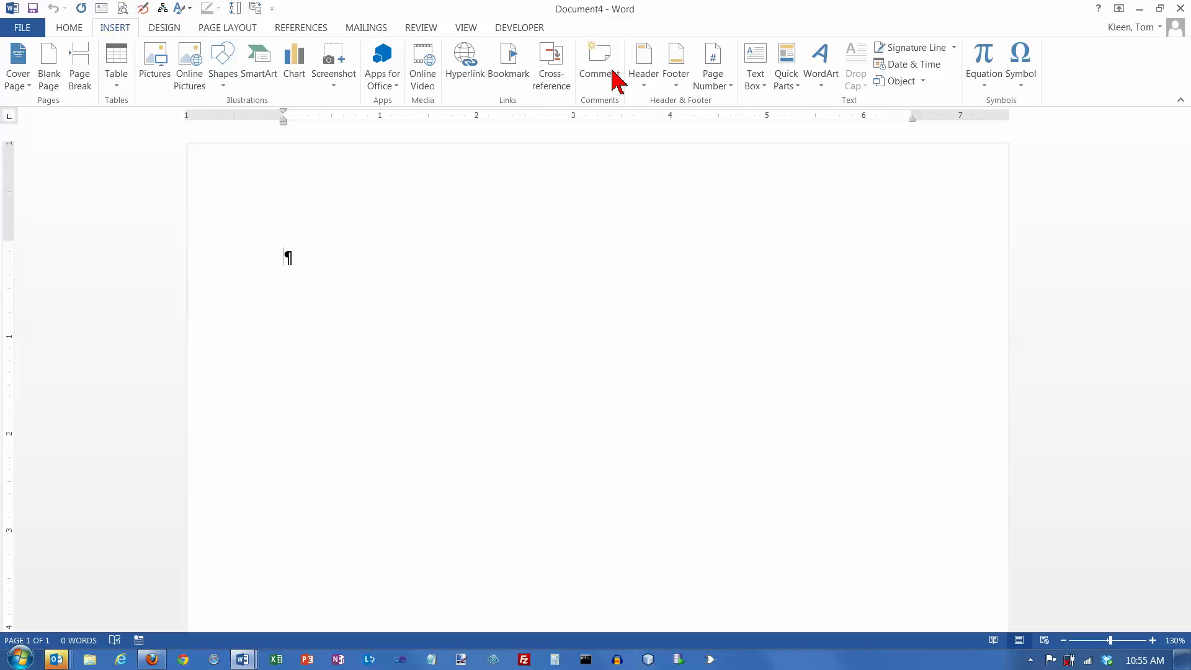
pyautogui.click(646, 69)
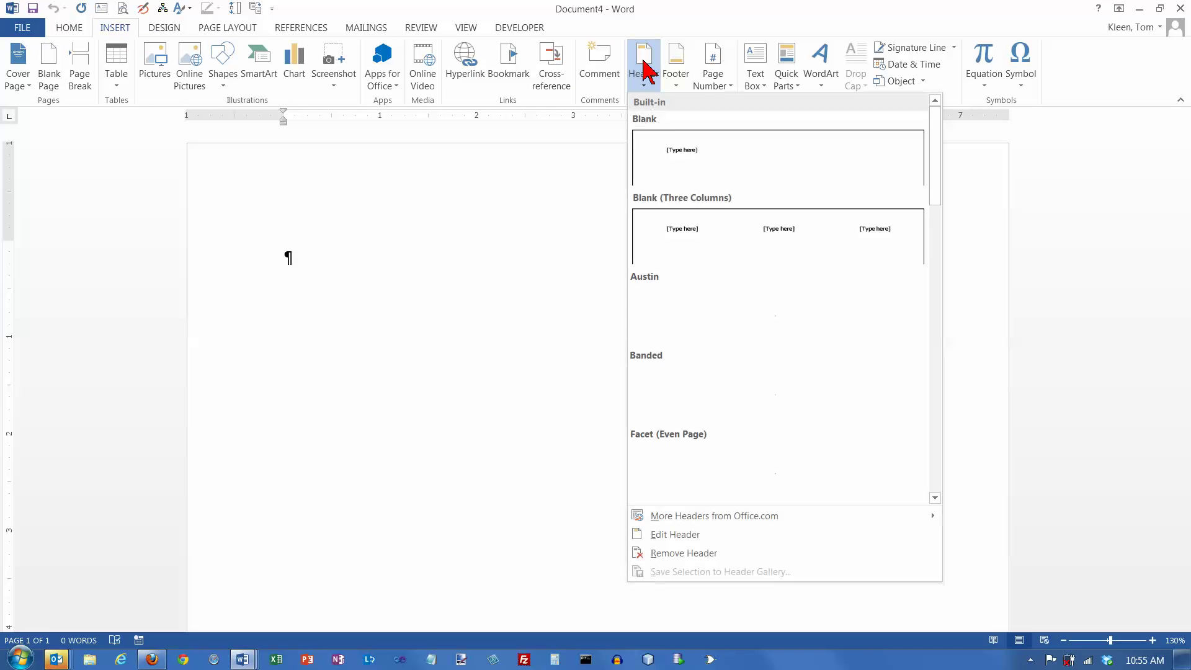
pyautogui.click(670, 152)
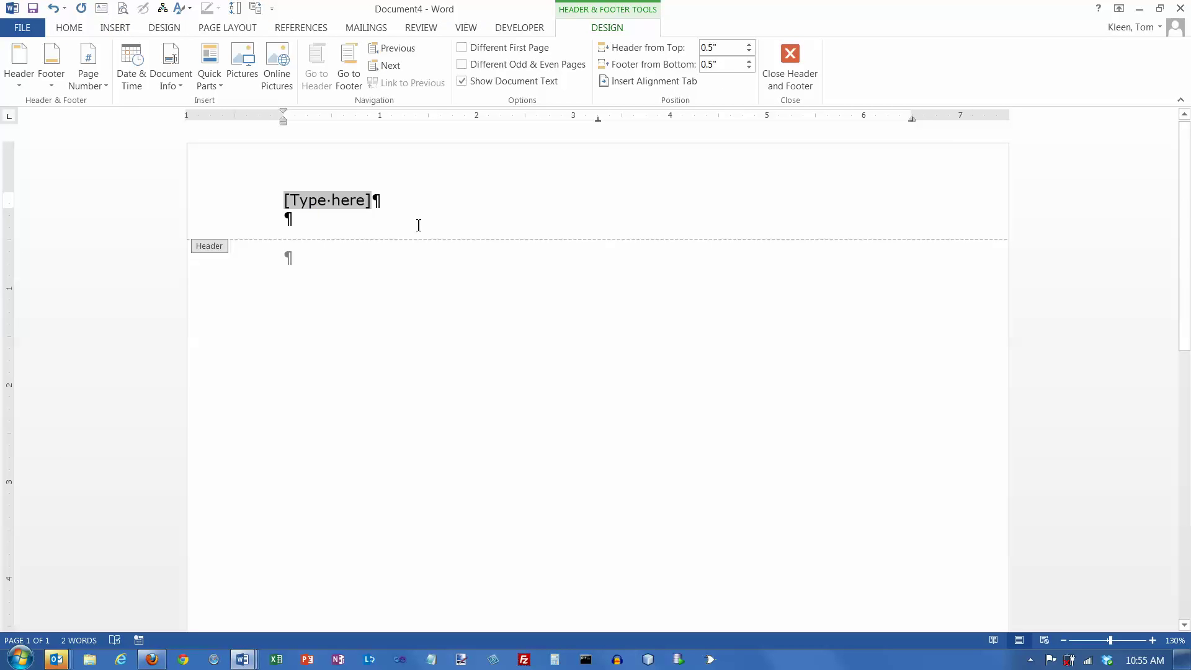
pyautogui.press('Delete')
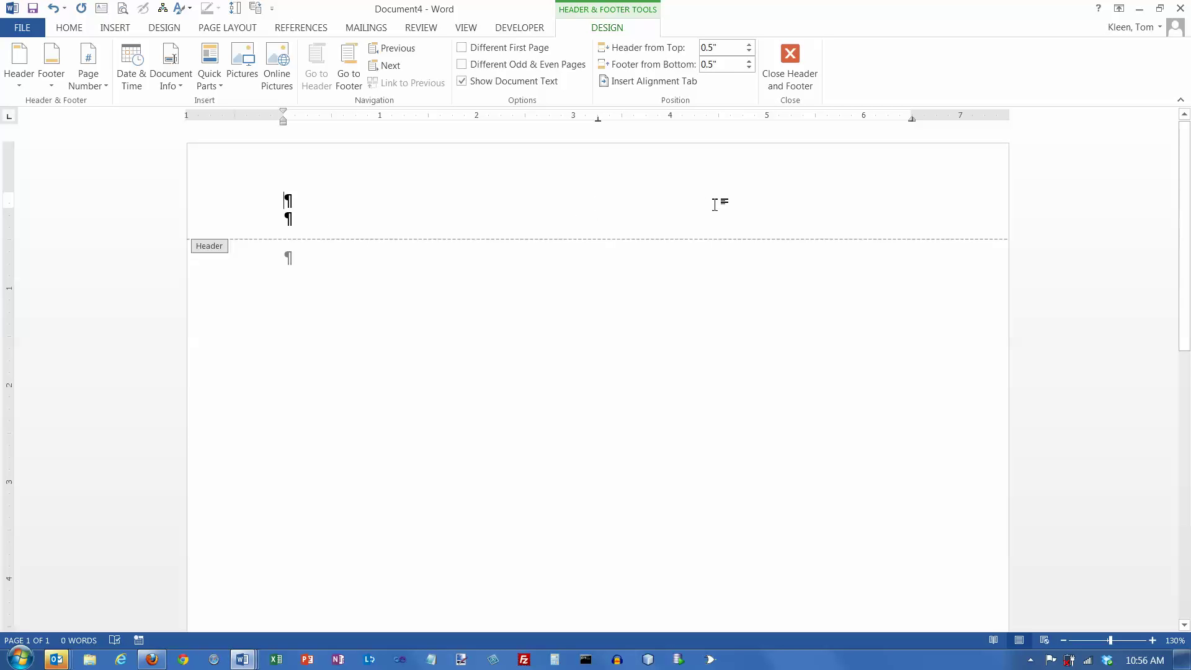
# Enter "fdfdfdfdfdfdfdfdfd" at the header's center tab stop and check its alignment against the ruler
pyautogui.doubleClick(677, 216)
pyautogui.moveTo(598, 120); pyautogui.dragTo(598, 120)
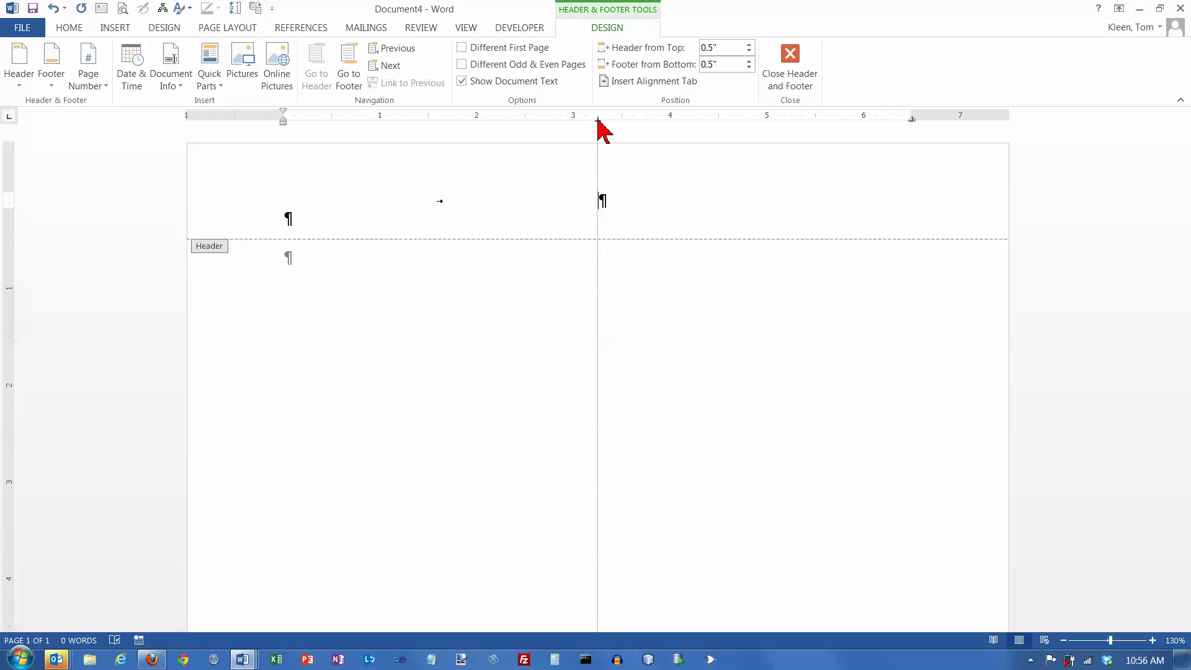
pyautogui.moveTo(597, 120); pyautogui.dragTo(598, 120)
pyautogui.write('fdfdfdfdfdfdfdfdfd')
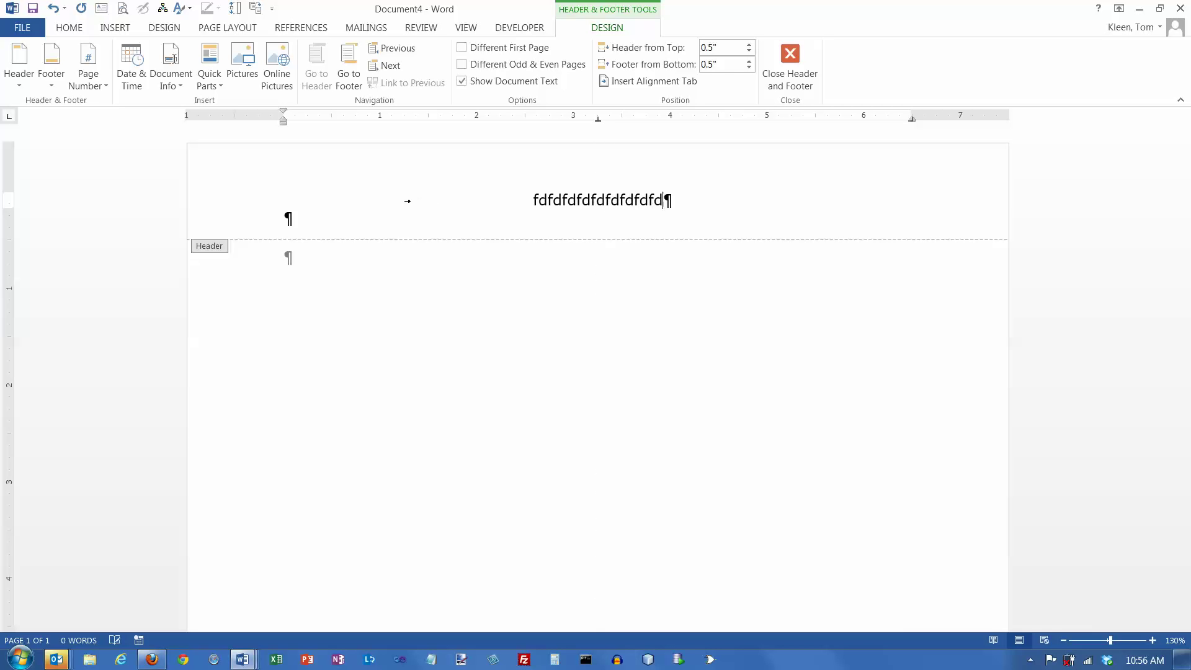
pyautogui.moveTo(597, 120); pyautogui.dragTo(598, 121)
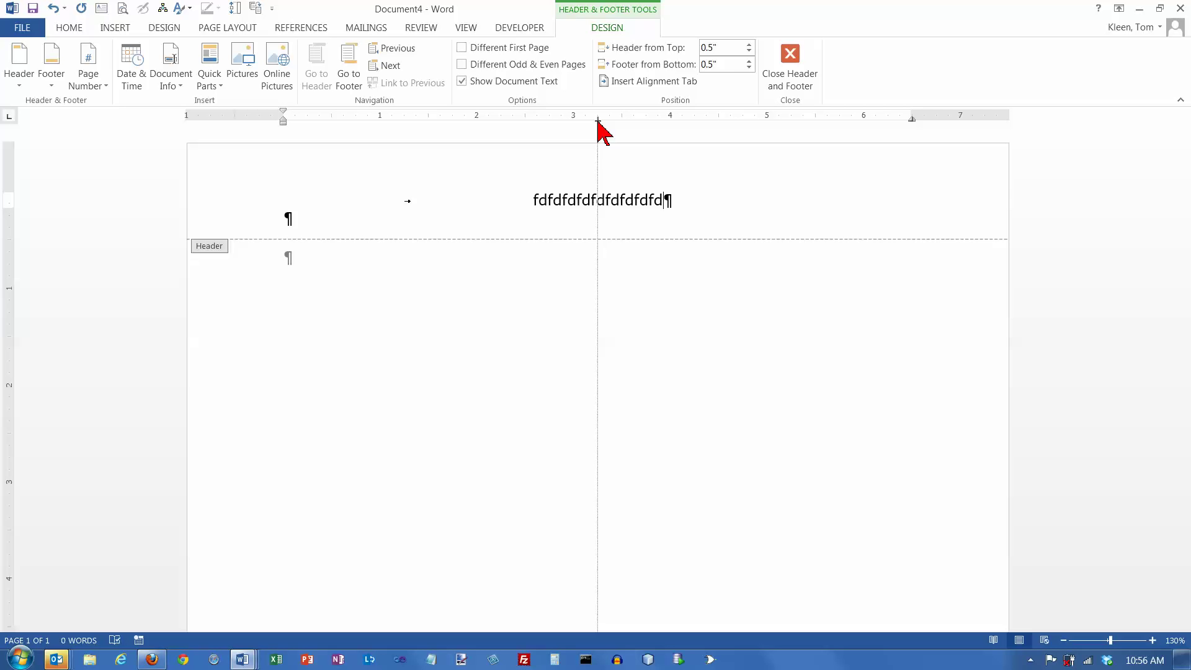
pyautogui.moveTo(598, 121); pyautogui.dragTo(598, 121)
# Add "fdfdfdfdfd" at the header's right tab stop and check its alignment against the ruler
pyautogui.press('Tab')
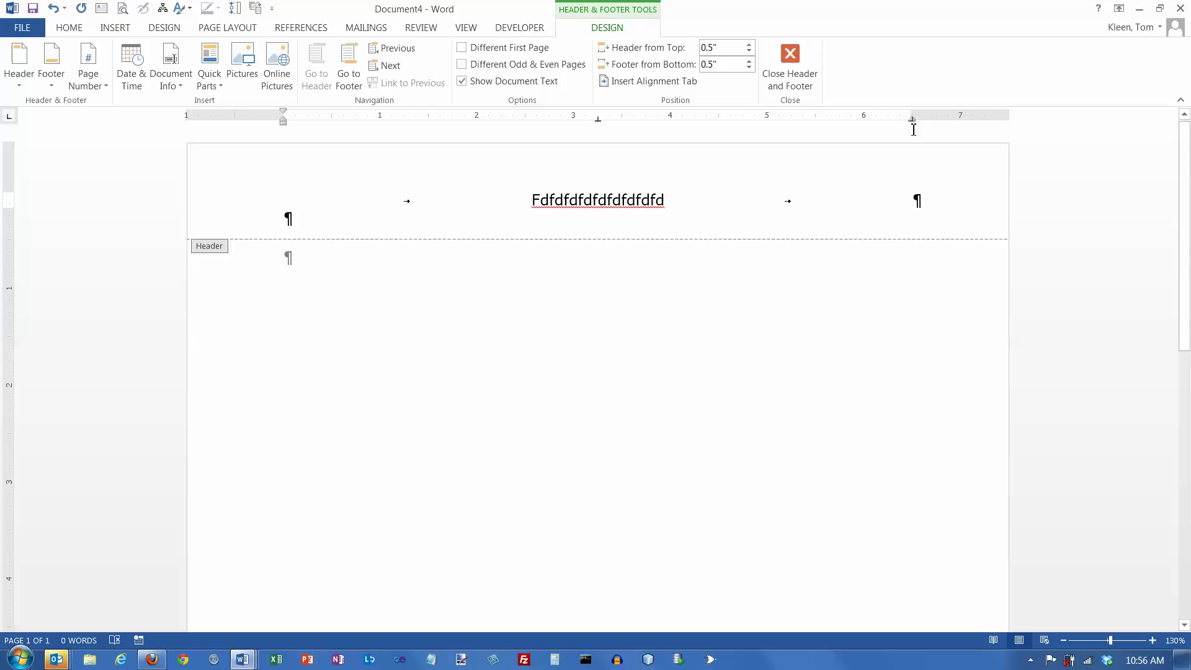
pyautogui.write('fdfdfdfdfd')
pyautogui.moveTo(912, 120); pyautogui.dragTo(913, 120)
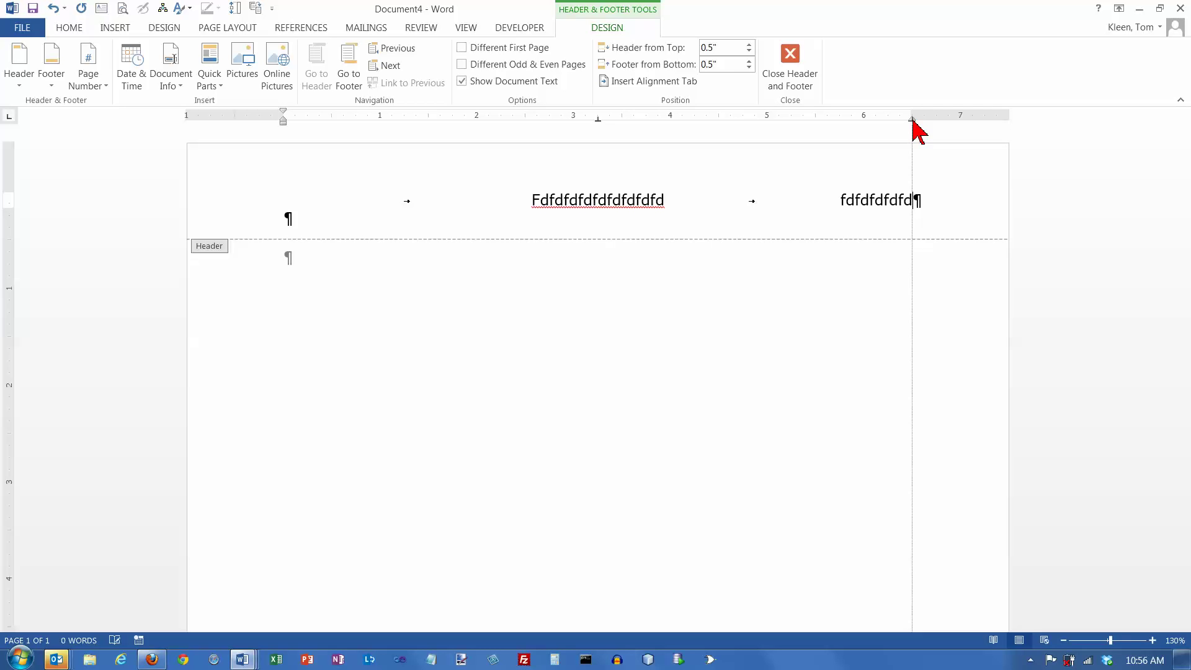
pyautogui.moveTo(913, 121); pyautogui.dragTo(913, 121)
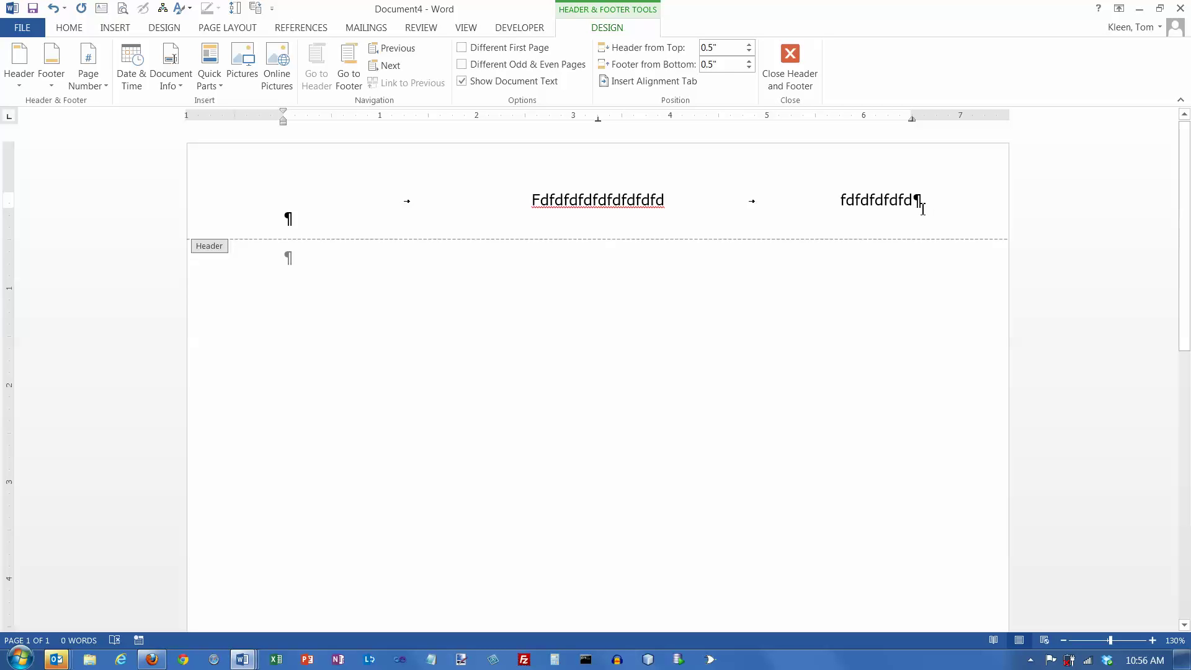
# Add a second header line with "jkljkljkljl" at the margin, "jkljkljkljklj" centered and "fdsfsfsdfs" right-aligned
pyautogui.press('Return')
pyautogui.write('jkljkljkljl')
pyautogui.press('Tab')
pyautogui.write('jkljkljkljklj')
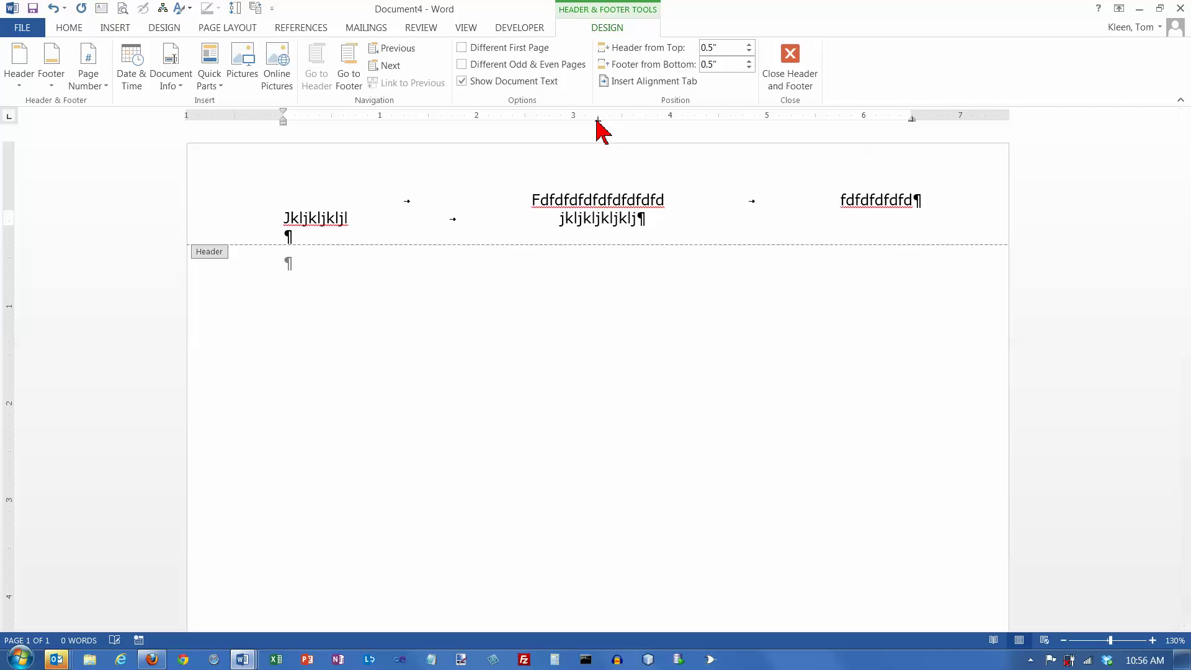
pyautogui.press('Tab')
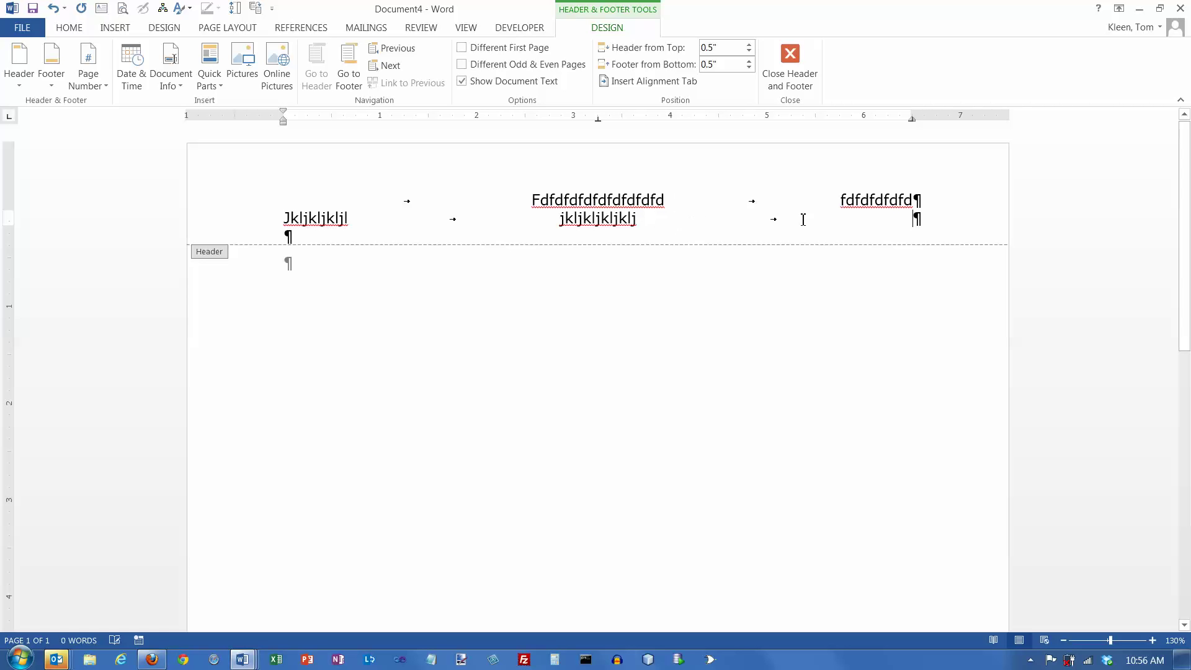
pyautogui.write('fdsfsfsdfs')
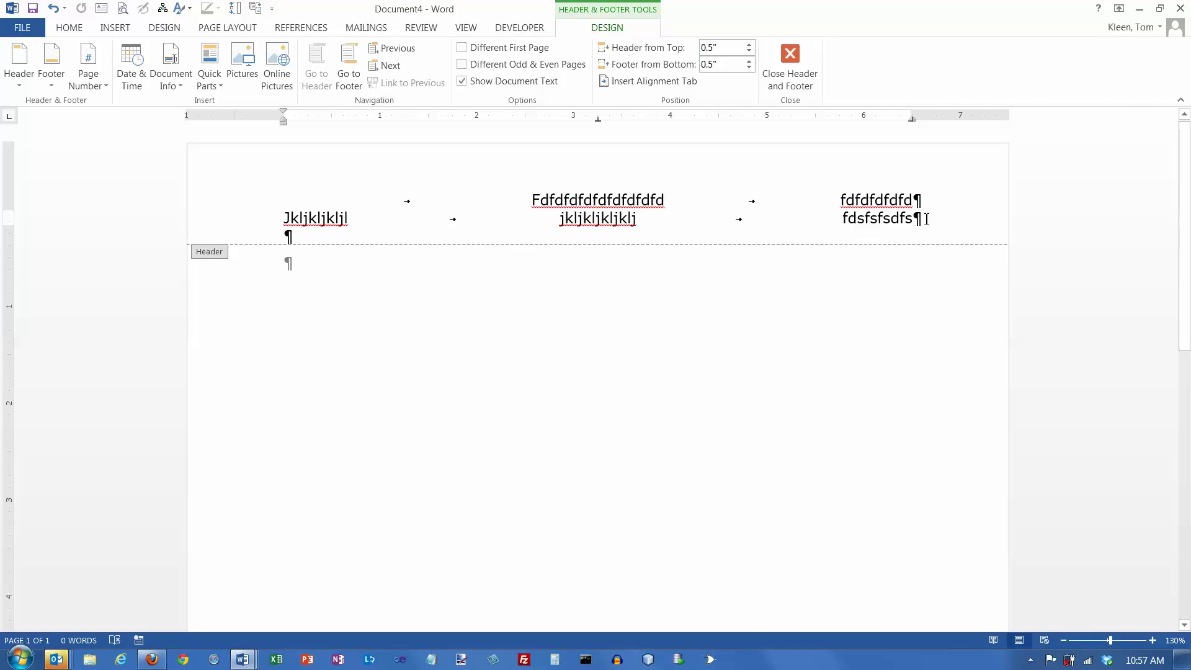
# Delete both lines of sample text from the header and return to the document body
pyautogui.moveTo(921, 220); pyautogui.dragTo(303, 191)
pyautogui.press('Delete')
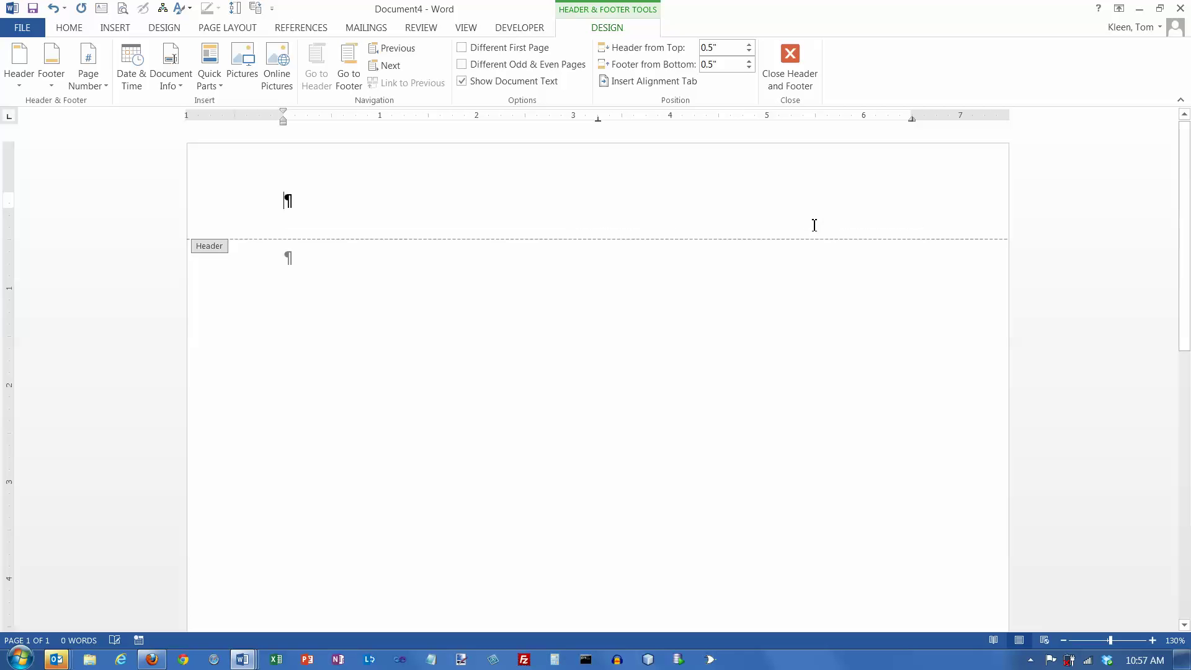
pyautogui.doubleClick(288, 257)
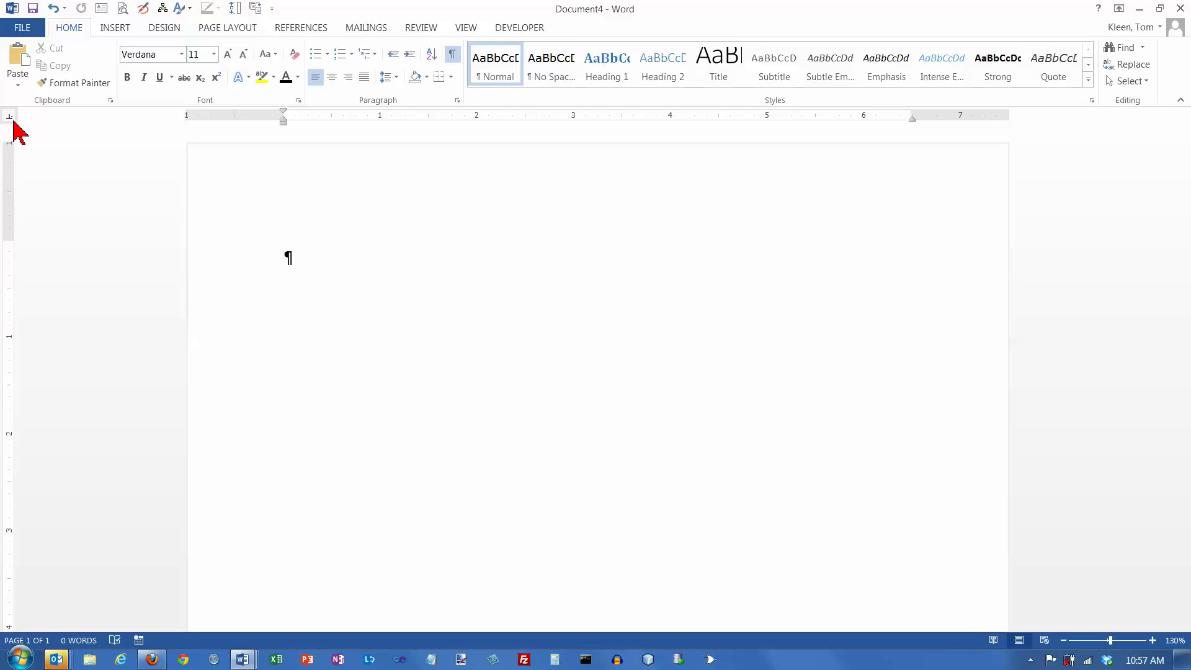
# Cycle through the available tab stop types until Left Tab is selected
pyautogui.click(13, 122)
pyautogui.click(14, 121)
pyautogui.click(11, 121)
pyautogui.click(13, 121)
pyautogui.click(14, 121)
pyautogui.click(14, 114)
pyautogui.click(14, 113)
pyautogui.click(15, 115)
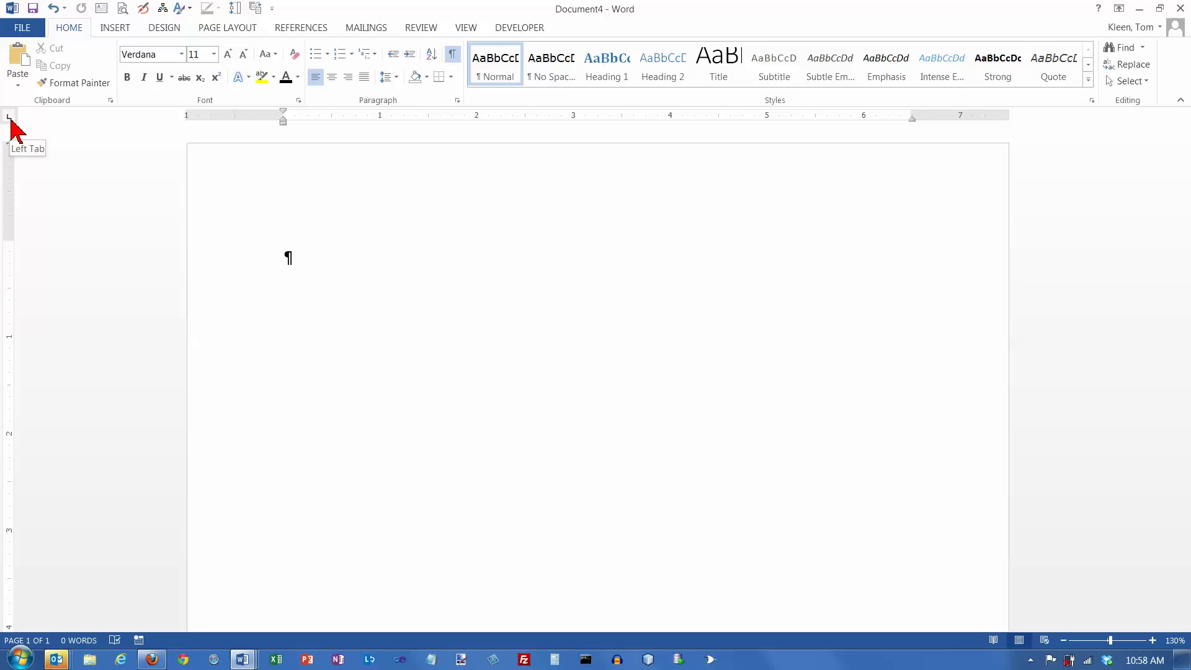
# Set a left tab stop at 1 inch and enter "fdsfsdfsdfds" as a tabbed line
pyautogui.click(381, 116)
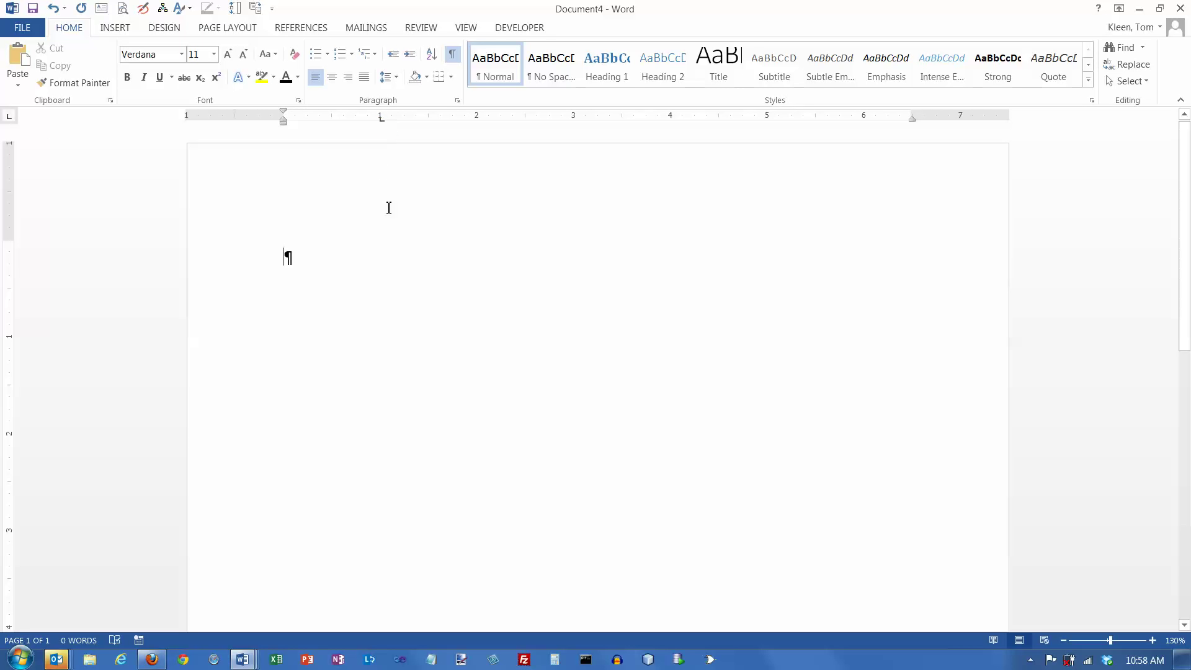
pyautogui.press('Tab')
pyautogui.click(380, 117)
pyautogui.write('fdsfsdfsdfds')
pyautogui.press('Return')
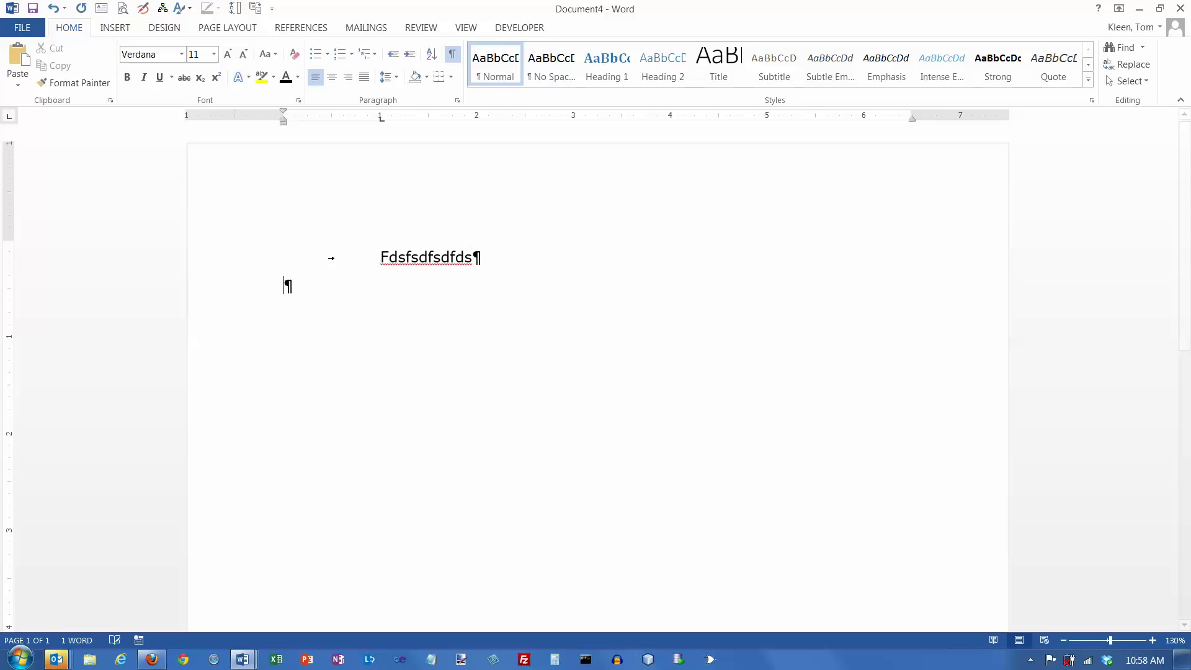
# Add three more tabbed lines below: "jkljkljkljklj", "jkljkljklj" and "jkljkljkljkl"
pyautogui.press('Tab')
pyautogui.write('jkljkljklj')
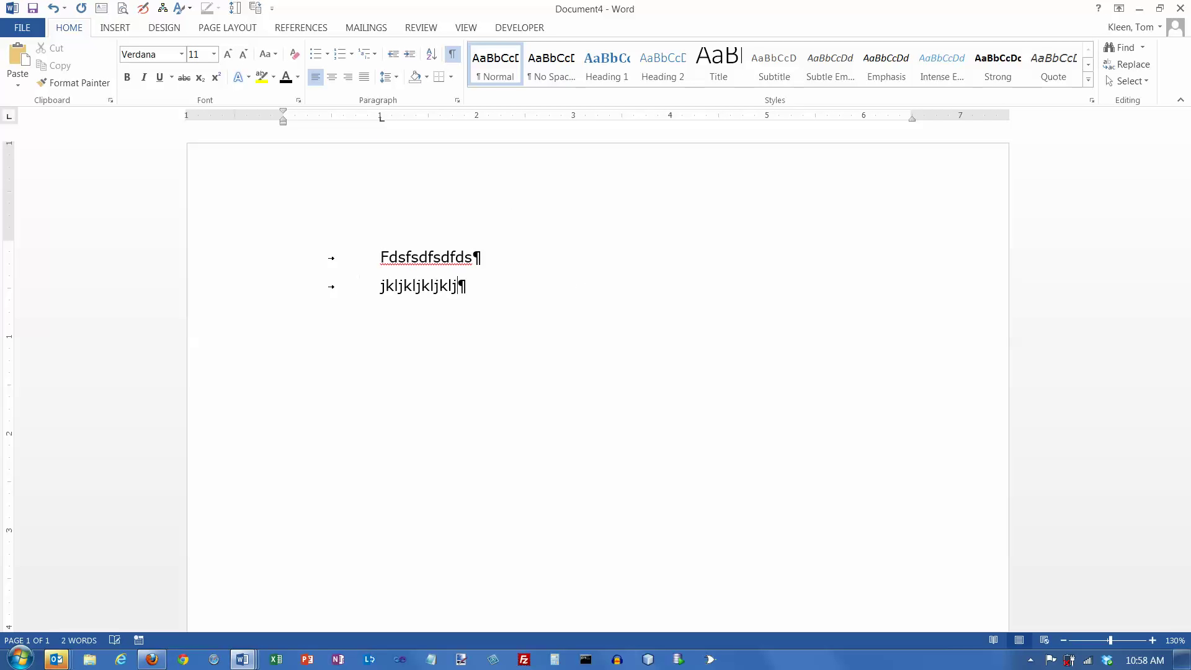
pyautogui.press('Return')
pyautogui.press('Tab')
pyautogui.write('jkljklj')
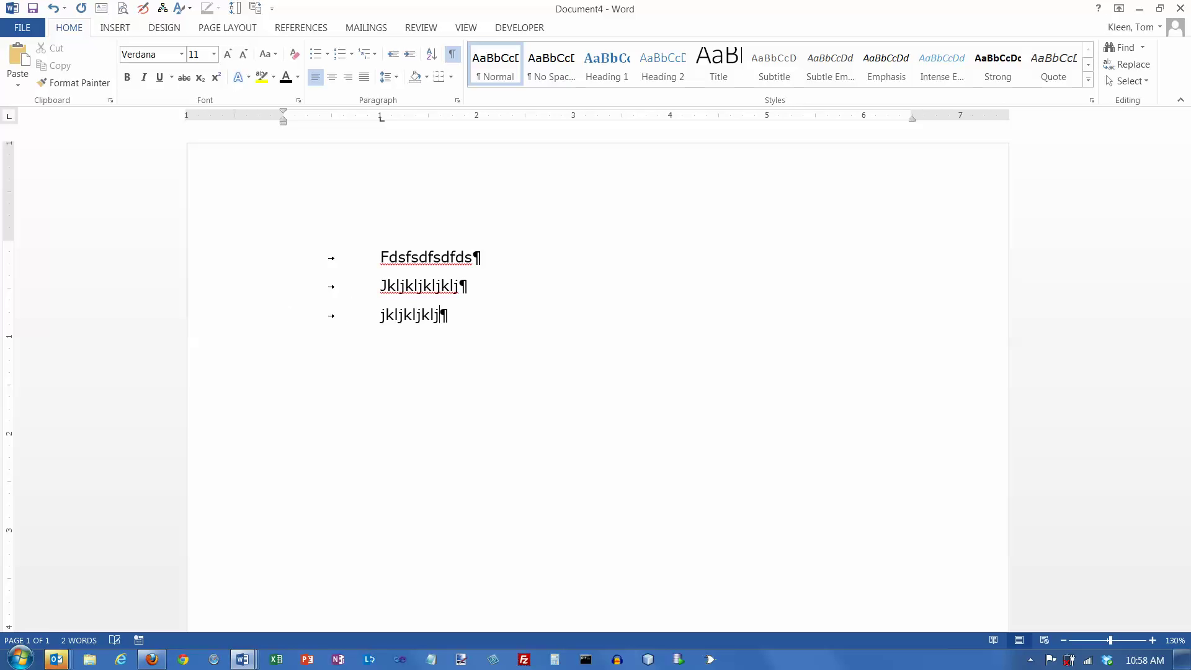
pyautogui.press('Return')
pyautogui.press('Tab')
pyautogui.write('jkljkljkl')
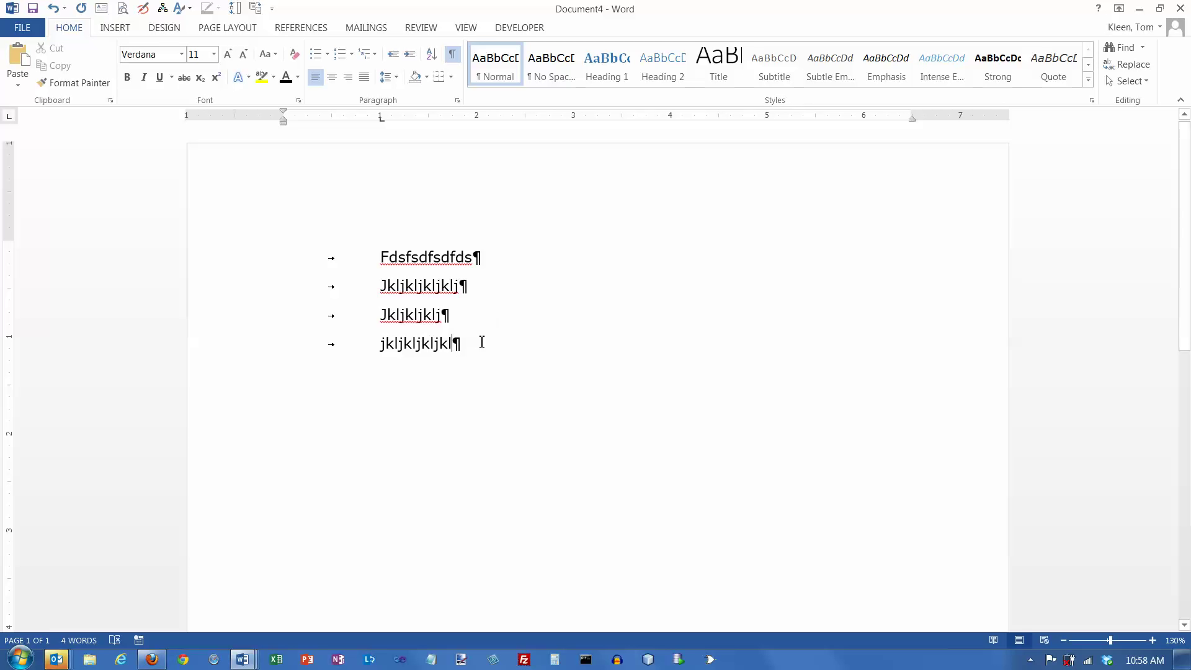
# Move the left tab stop of all four tabbed lines to 1.5 inches
pyautogui.moveTo(396, 257); pyautogui.dragTo(514, 358)
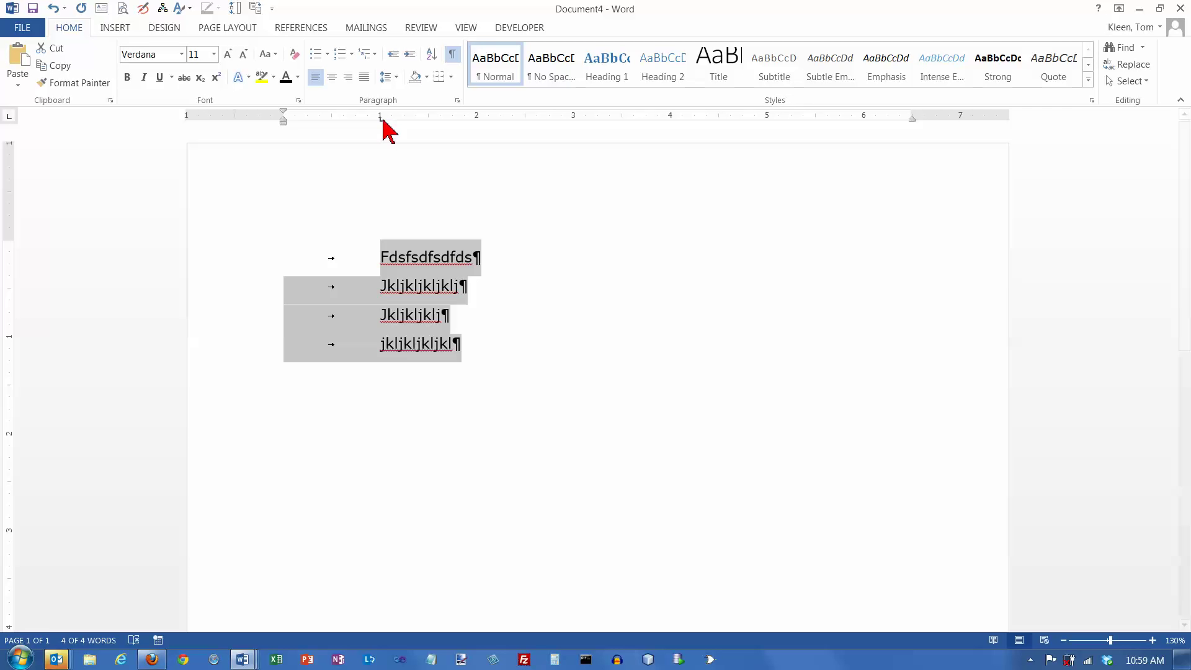
pyautogui.moveTo(381, 119); pyautogui.dragTo(427, 120)
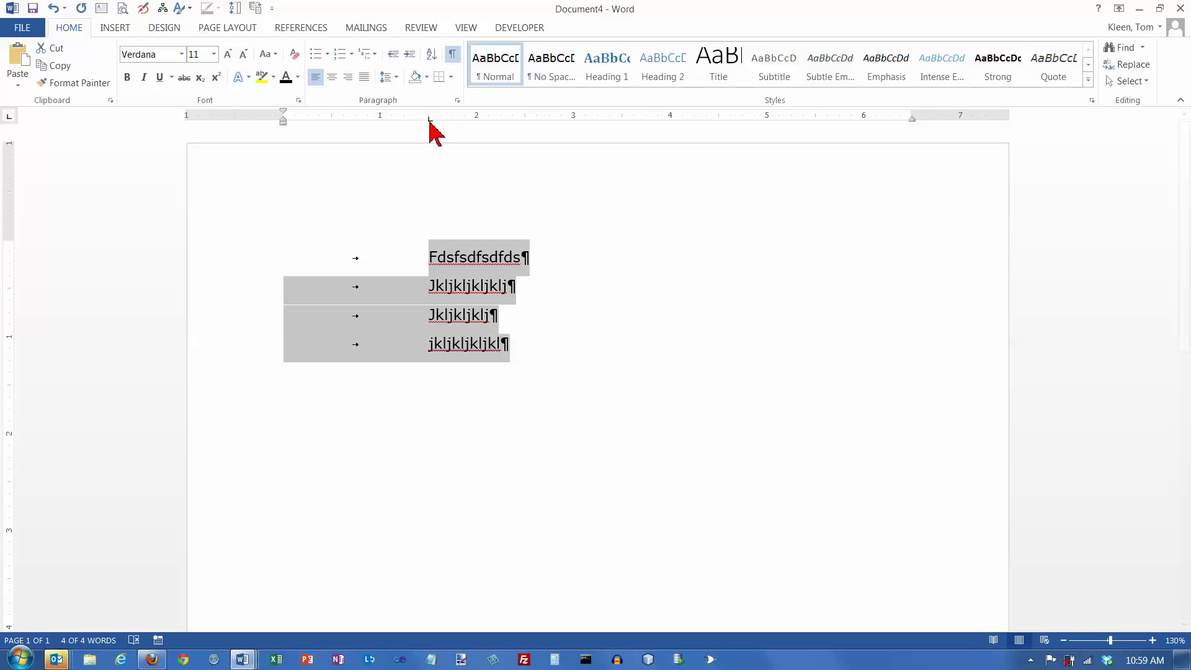
pyautogui.click(516, 349)
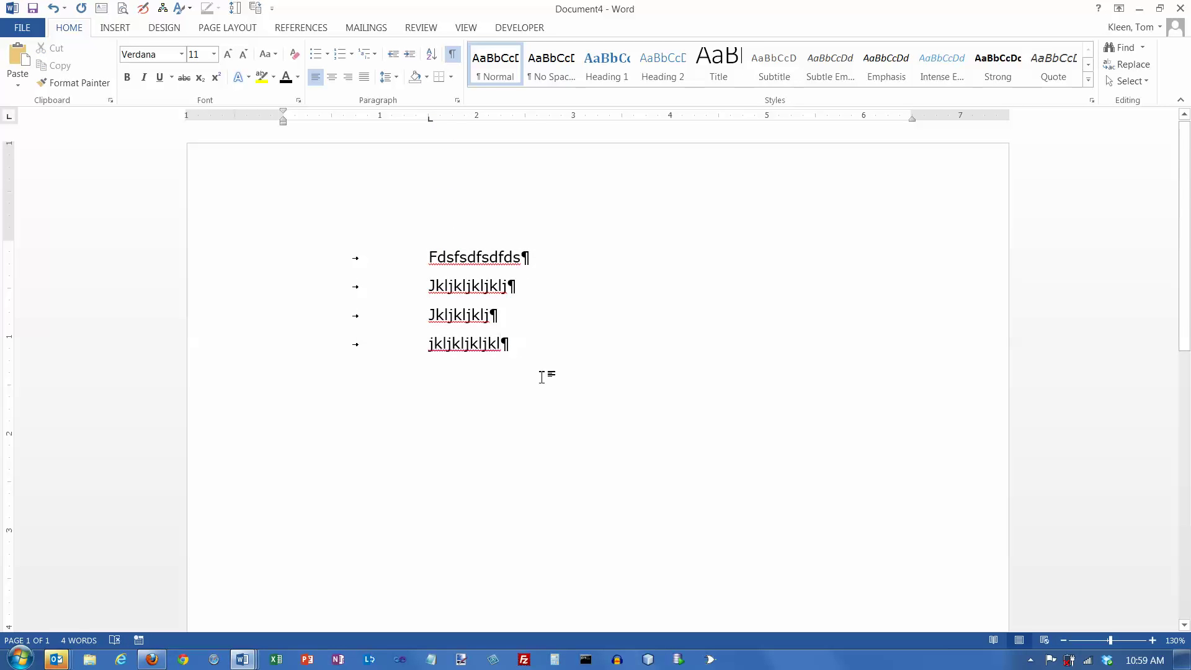
# Add four blank paragraphs below the tabbed lines, the last one without the custom tab stop
pyautogui.press('Return')
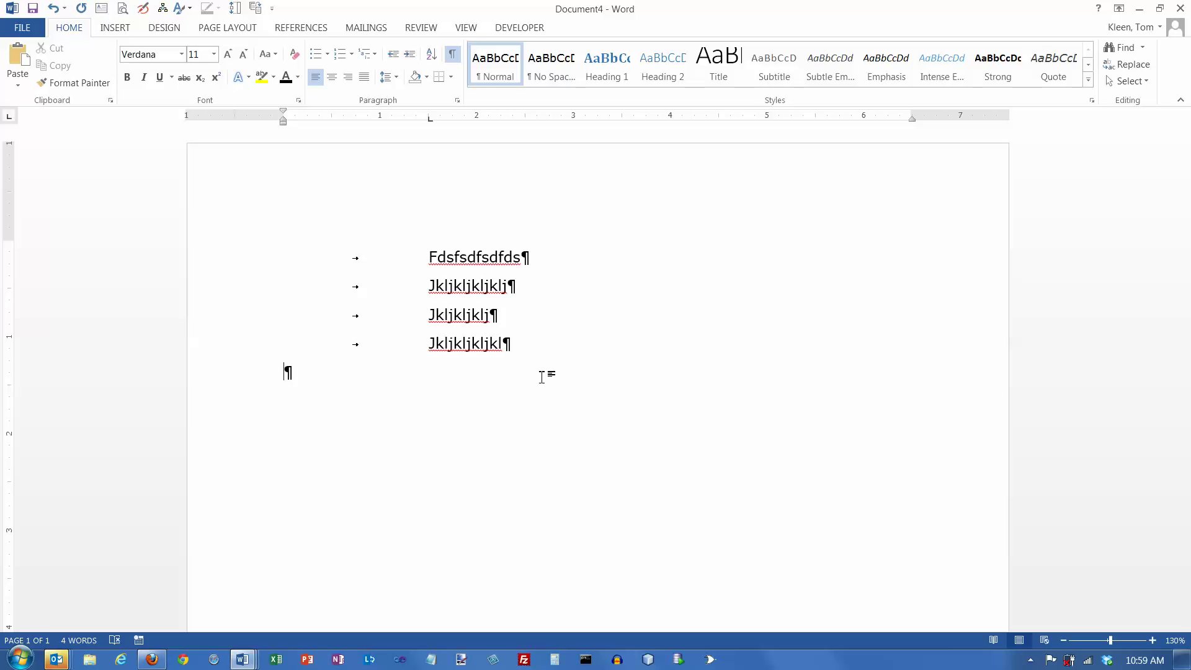
pyautogui.press('Return')
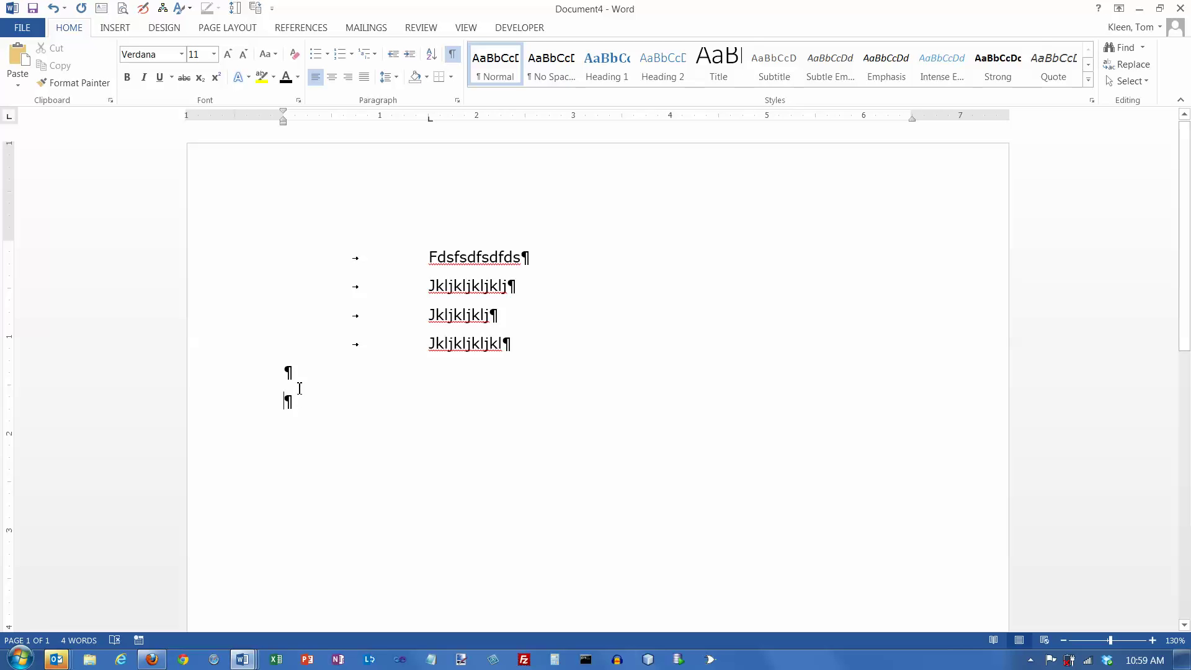
pyautogui.doubleClick(291, 469)
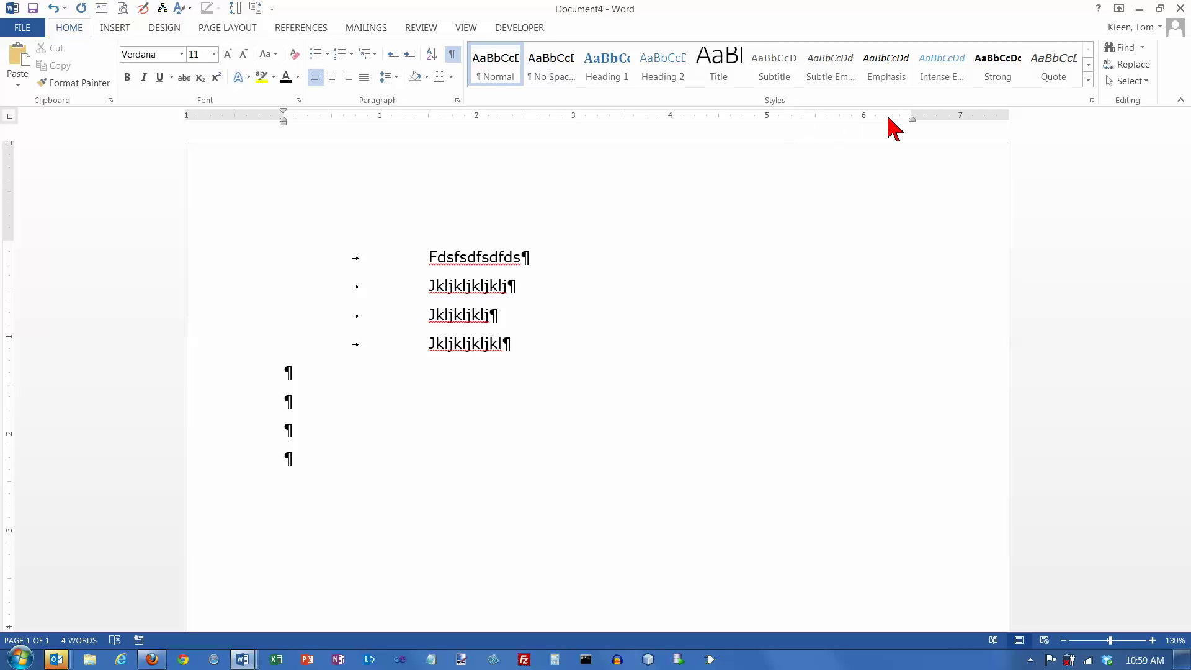
# Insert four default tabs in the last blank paragraph and compare their end with the 2-inch mark
pyautogui.doubleClick(331, 460)
pyautogui.press('Tab')
pyautogui.press('Tab')
pyautogui.press('Tab')
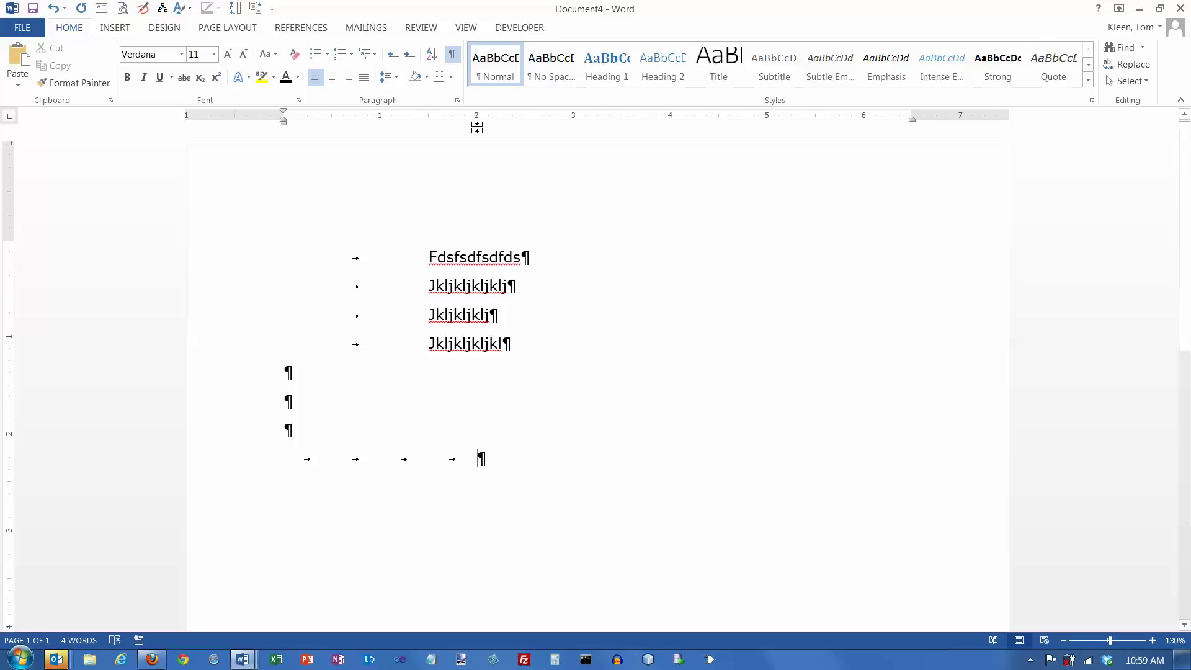
pyautogui.click(477, 120)
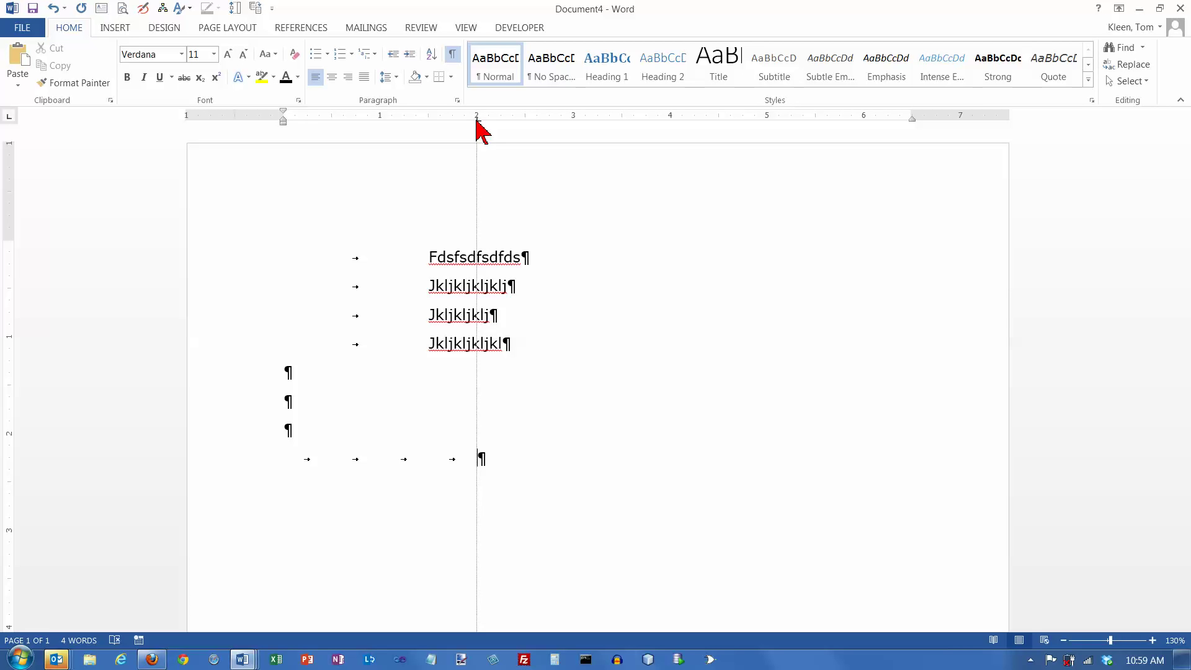
# Set a left tab stop at 2.5 inches on the first tabbed line and add "fdsfsfs" at that stop
pyautogui.moveTo(476, 120); pyautogui.dragTo(477, 133)
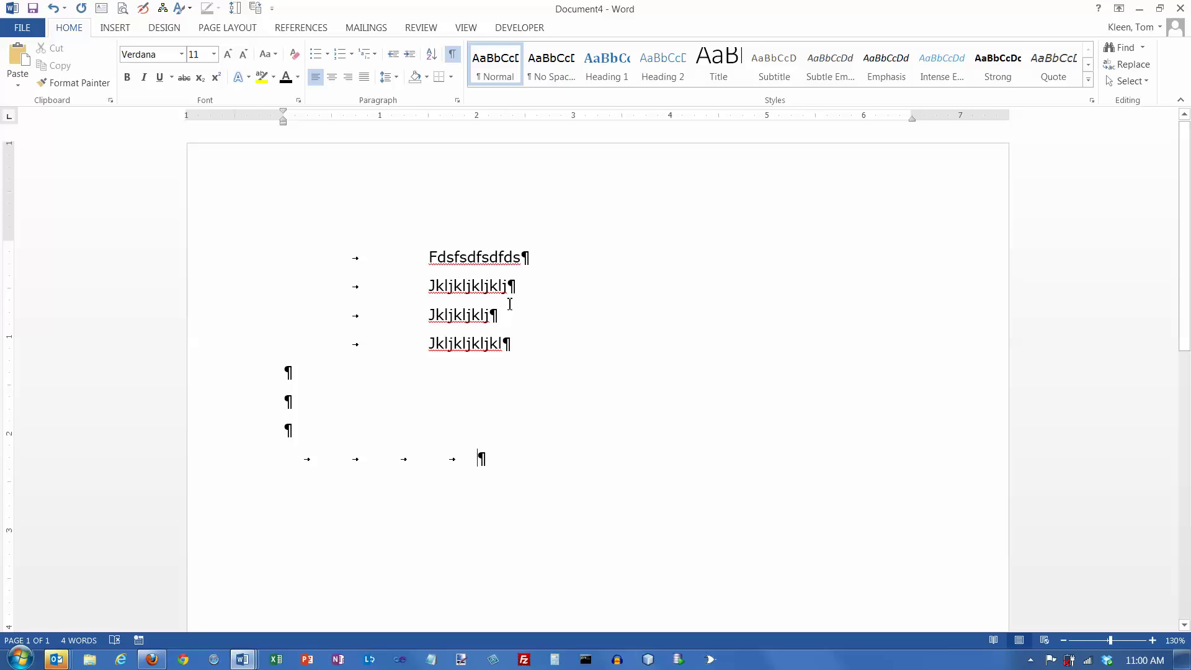
pyautogui.click(531, 255)
pyautogui.click(527, 118)
pyautogui.press('Tab')
pyautogui.write('fdsfsfs')
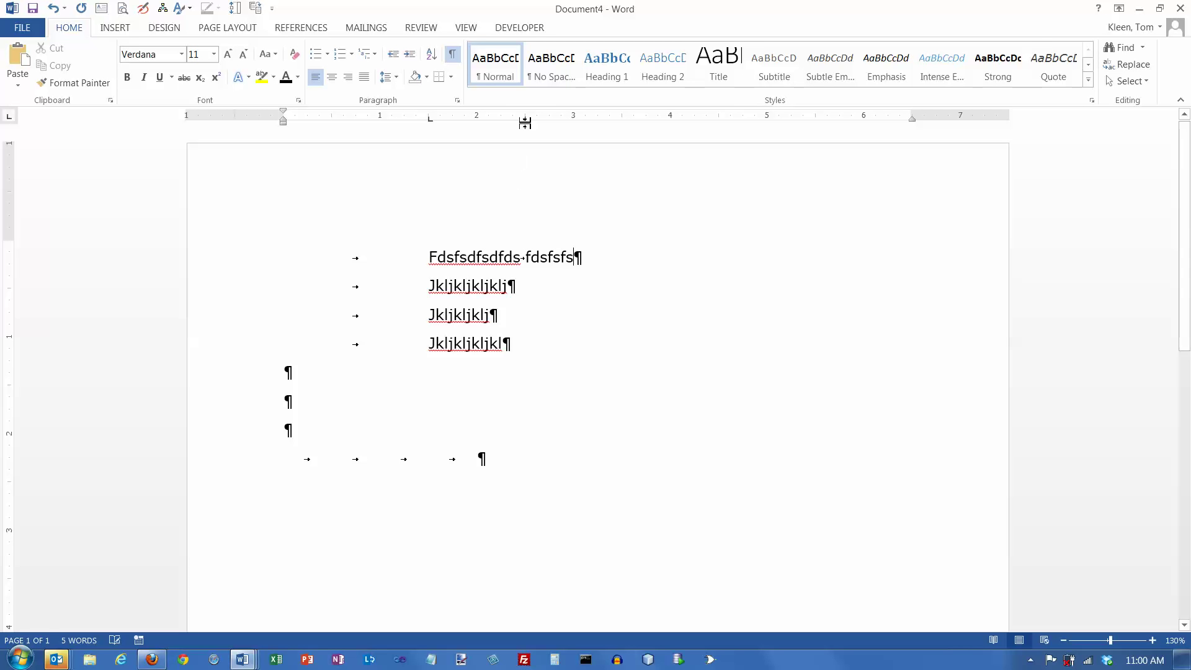
# Add a tab and "fdds" at the end of the second line, and a tab at the end of the third and fourth lines
pyautogui.click(521, 286)
pyautogui.press('Tab')
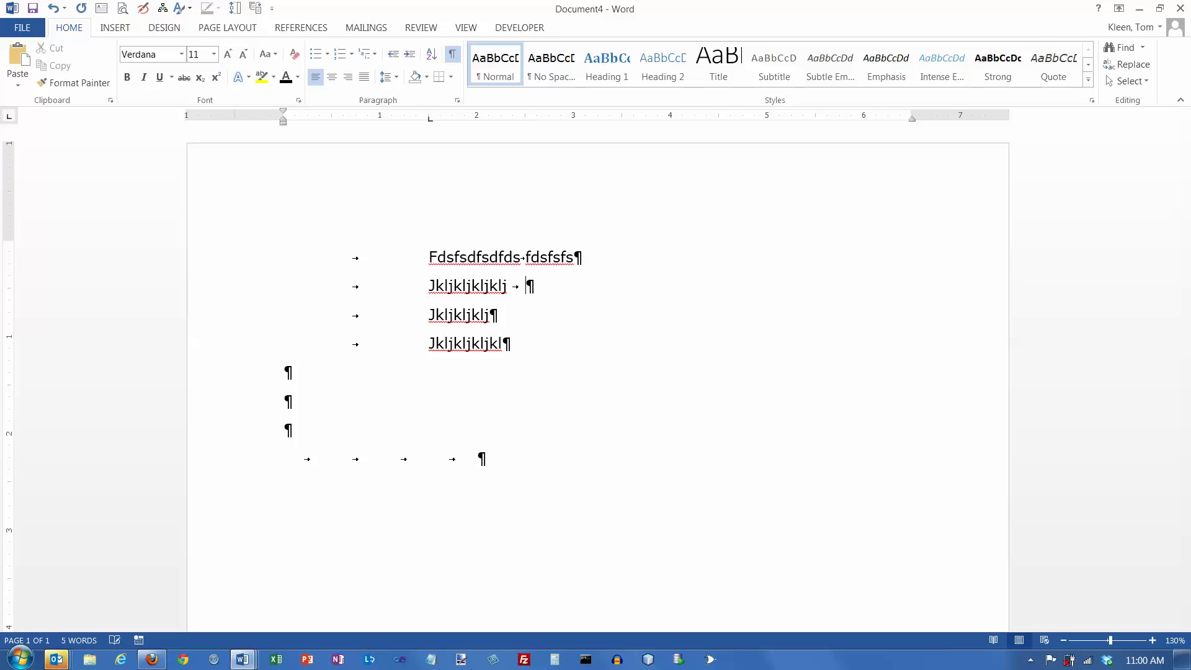
pyautogui.write('fdds')
pyautogui.click(524, 315)
pyautogui.press('Tab')
pyautogui.click(537, 341)
pyautogui.press('Tab')
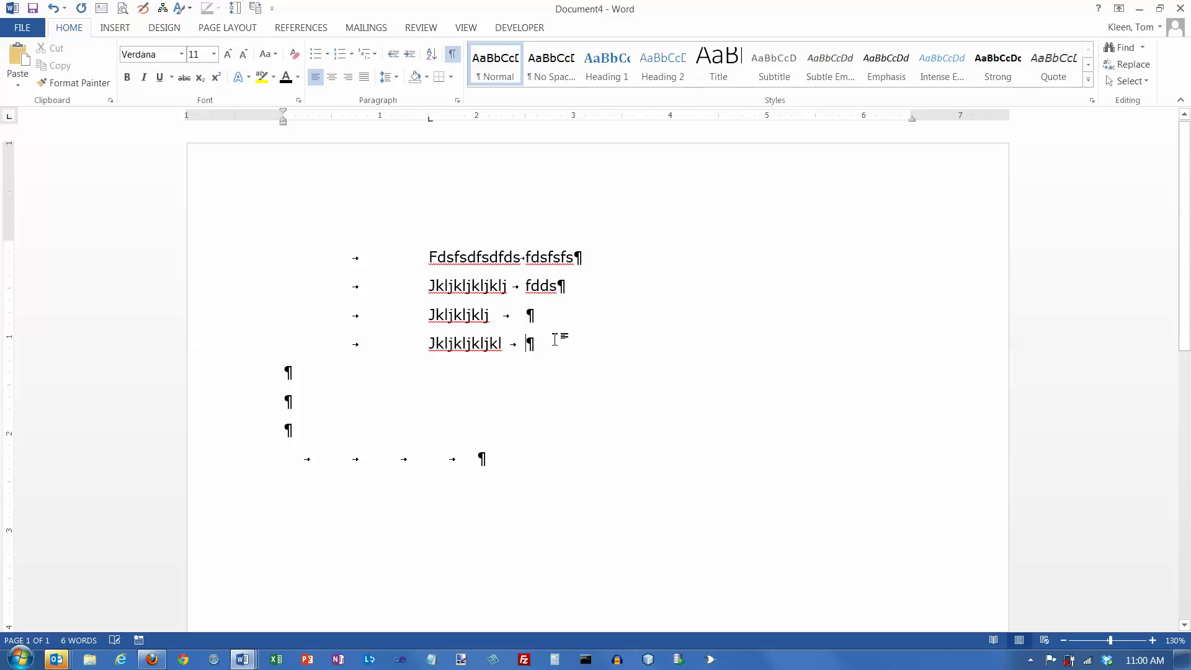
# Add five default tabs after "fdsfsfs" on the first line
pyautogui.press('Tab')
pyautogui.press('Tab')
pyautogui.press('Tab')
pyautogui.press('Tab')
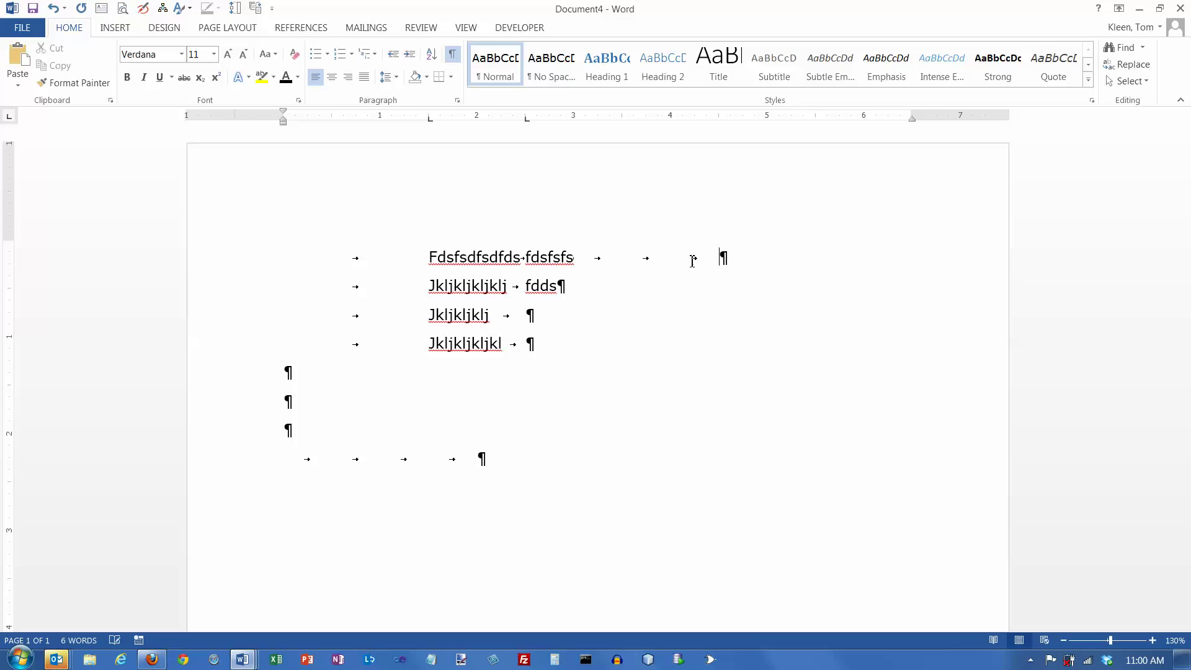
pyautogui.press('Tab')
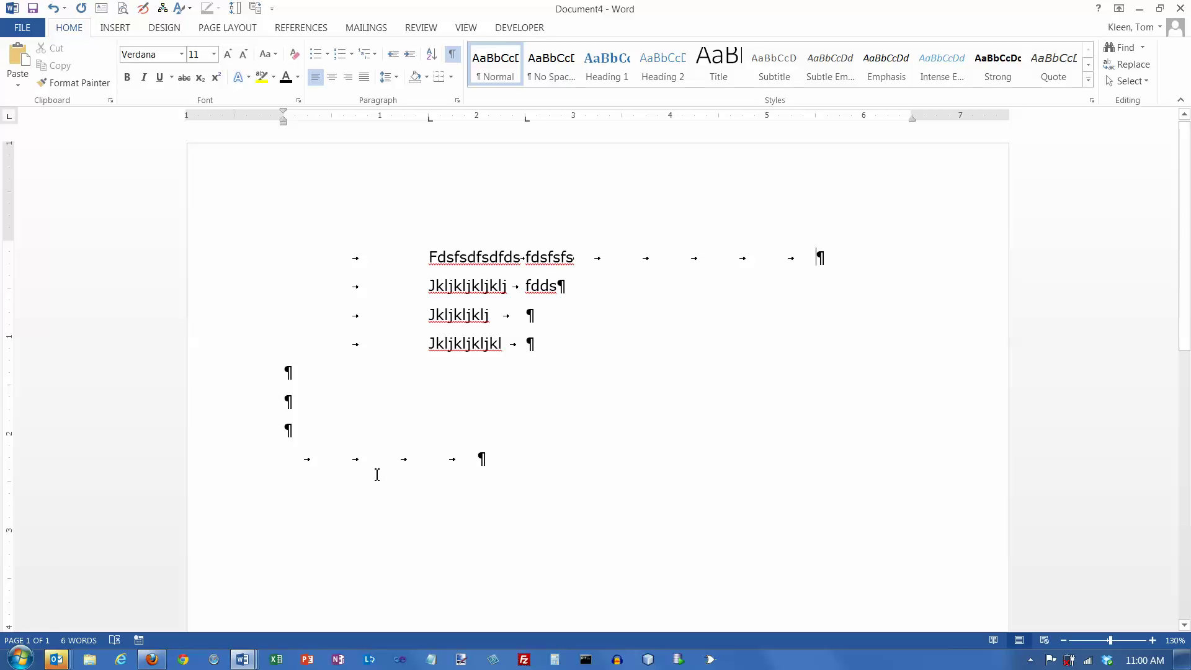
# Delete the four default tabs from the last paragraph
pyautogui.click(522, 461)
pyautogui.press('BackSpace')
pyautogui.press('BackSpace')
pyautogui.press('BackSpace')
pyautogui.press('BackSpace')
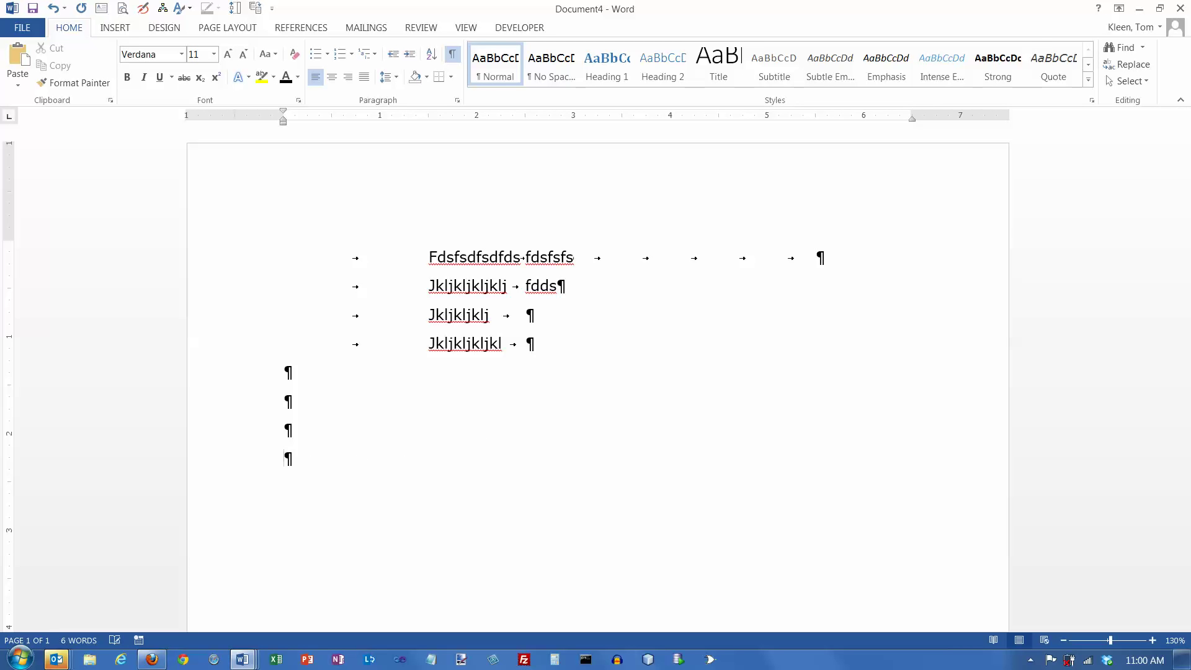
# Set a center tab stop at 3 inches in the last paragraph and enter "dfdfdfdfsdfsfs" at it
pyautogui.click(10, 119)
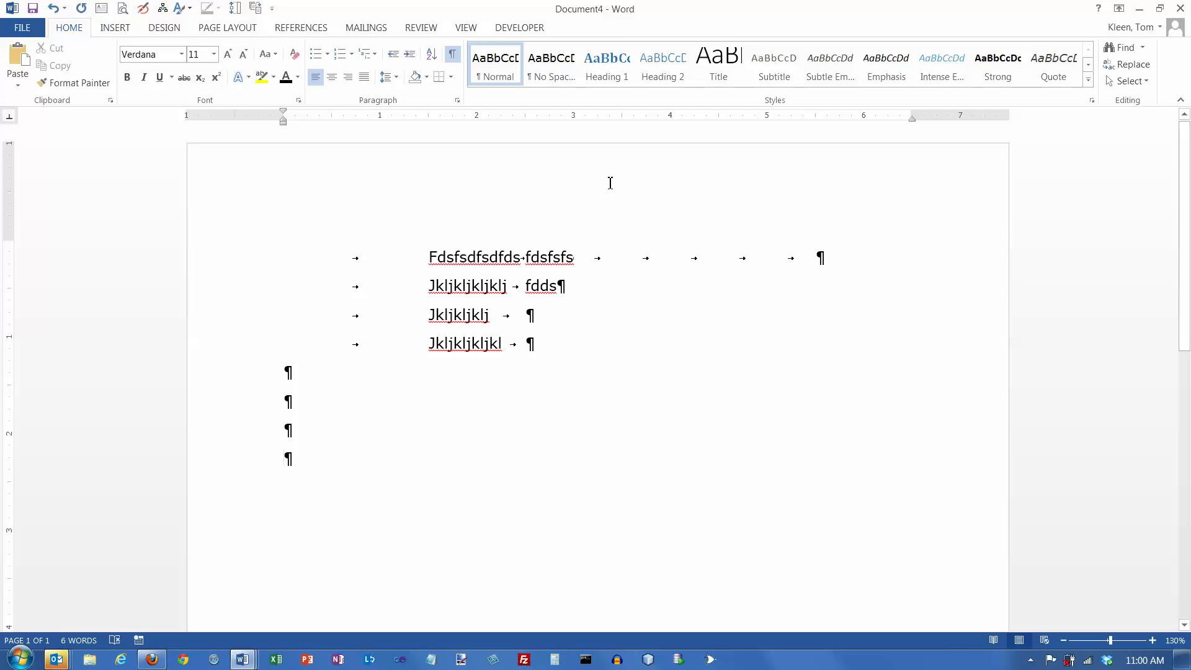
pyautogui.click(572, 116)
pyautogui.press('Tab')
pyautogui.click(573, 118)
pyautogui.write('dfdfdfdfsdfsfs')
pyautogui.click(573, 121)
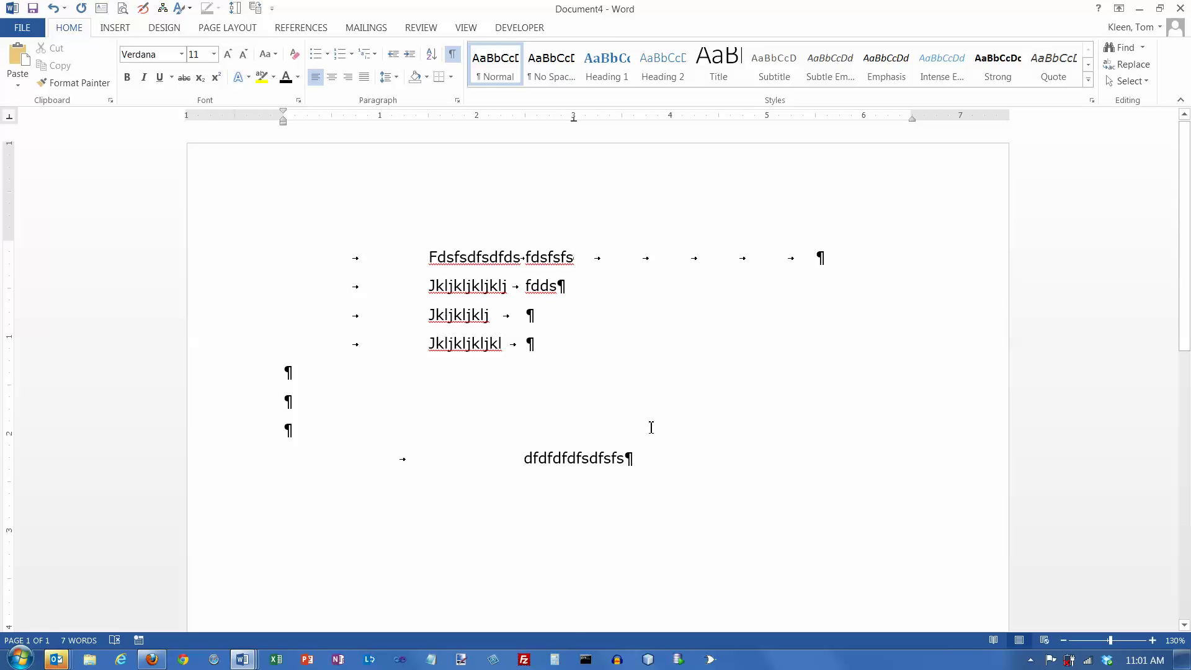
# Add a second centered line "fdfsfs" and, below it, a blank paragraph with the 3-inch center tab stop removed
pyautogui.press('Return')
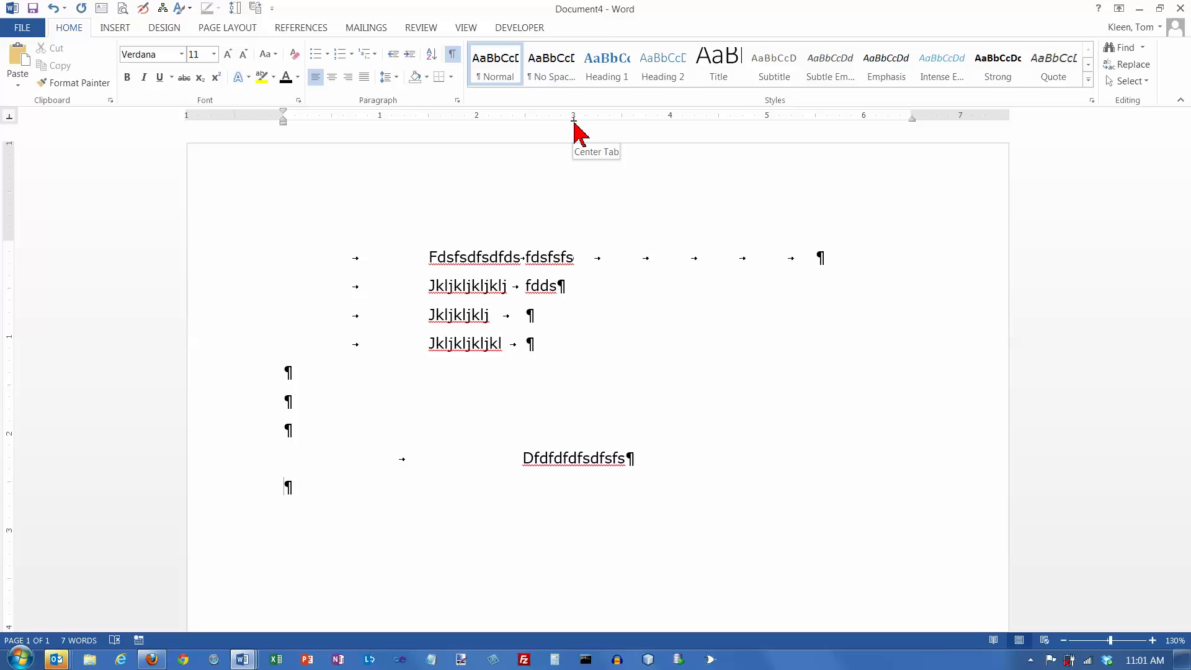
pyautogui.press('Tab')
pyautogui.write('fdfsfs')
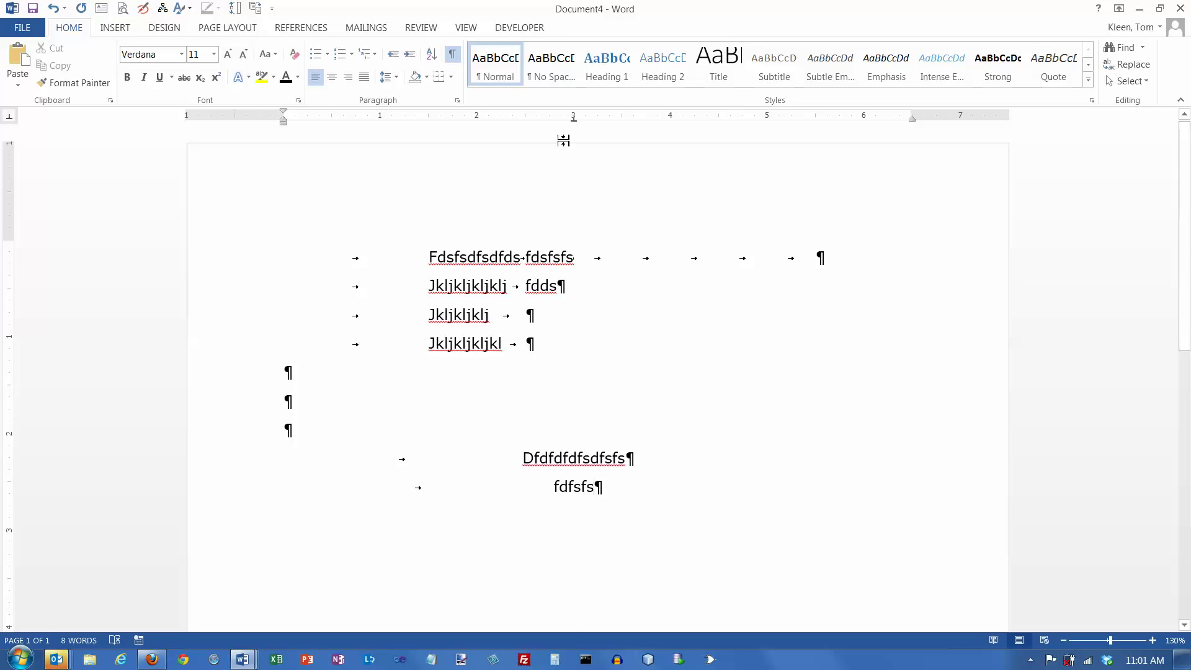
pyautogui.moveTo(573, 119); pyautogui.dragTo(574, 123)
pyautogui.press('Return')
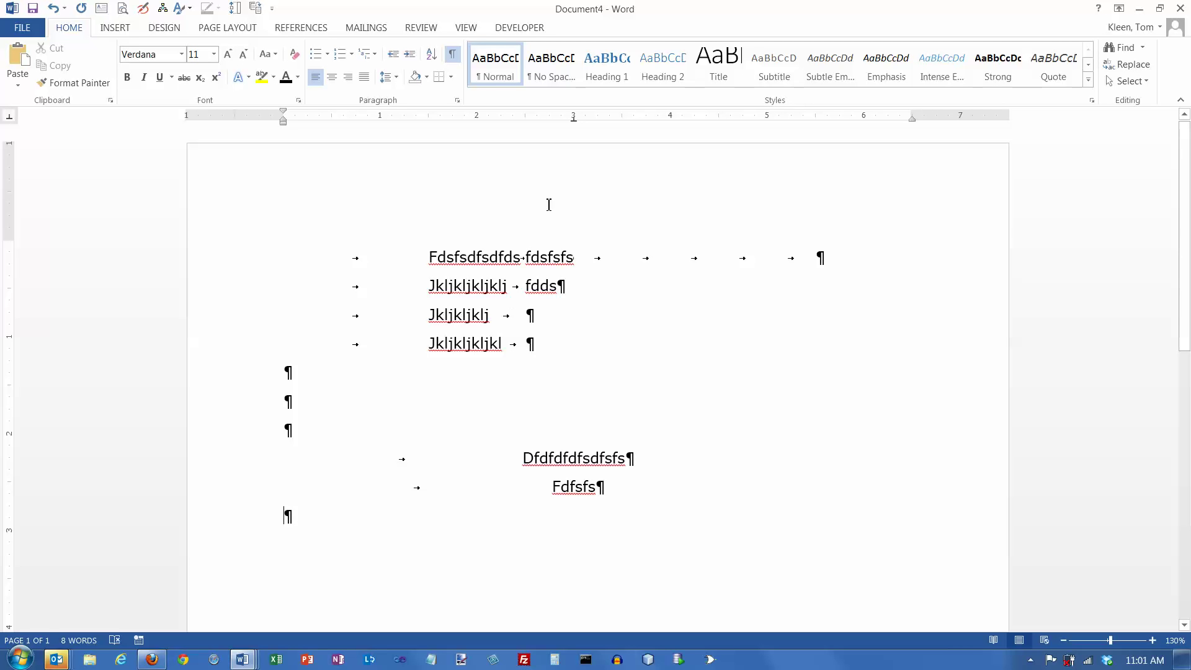
pyautogui.moveTo(573, 121); pyautogui.dragTo(574, 130)
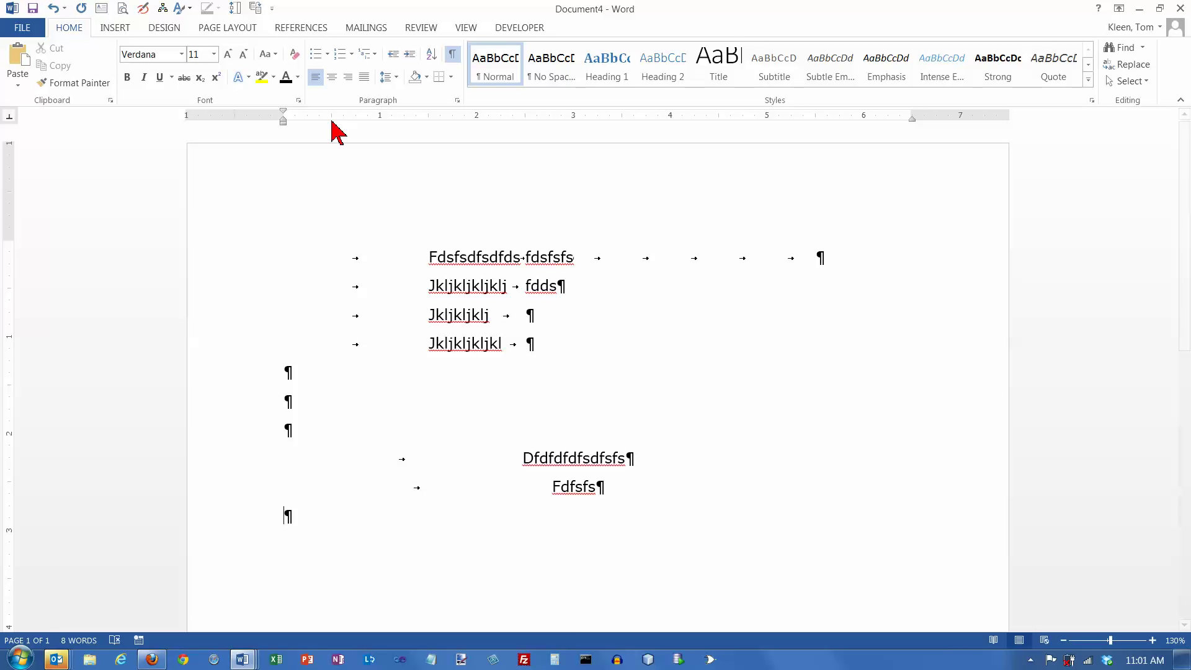
# Try six default tabs in the last blank paragraph and delete them again
pyautogui.press('Tab')
pyautogui.press('Tab')
pyautogui.press('Tab')
pyautogui.press('Tab')
pyautogui.press('Tab')
pyautogui.press('Tab')
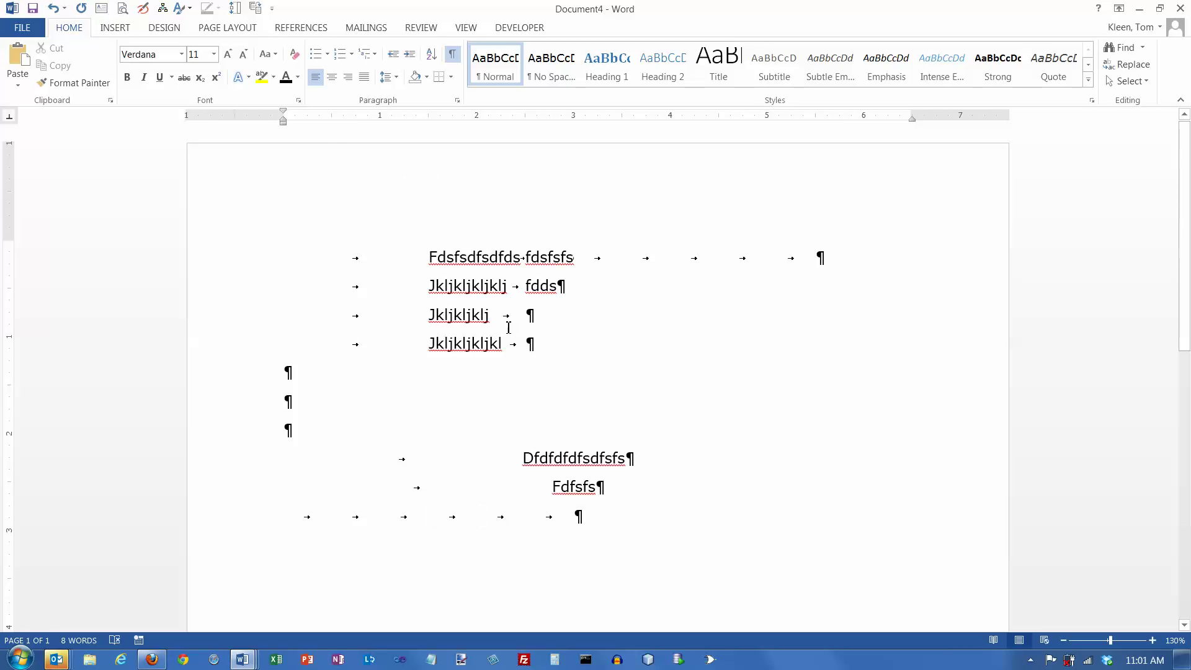
pyautogui.press('BackSpace')
pyautogui.press('BackSpace')
pyautogui.press('BackSpace')
pyautogui.press('BackSpace')
pyautogui.press('BackSpace')
pyautogui.press('BackSpace')
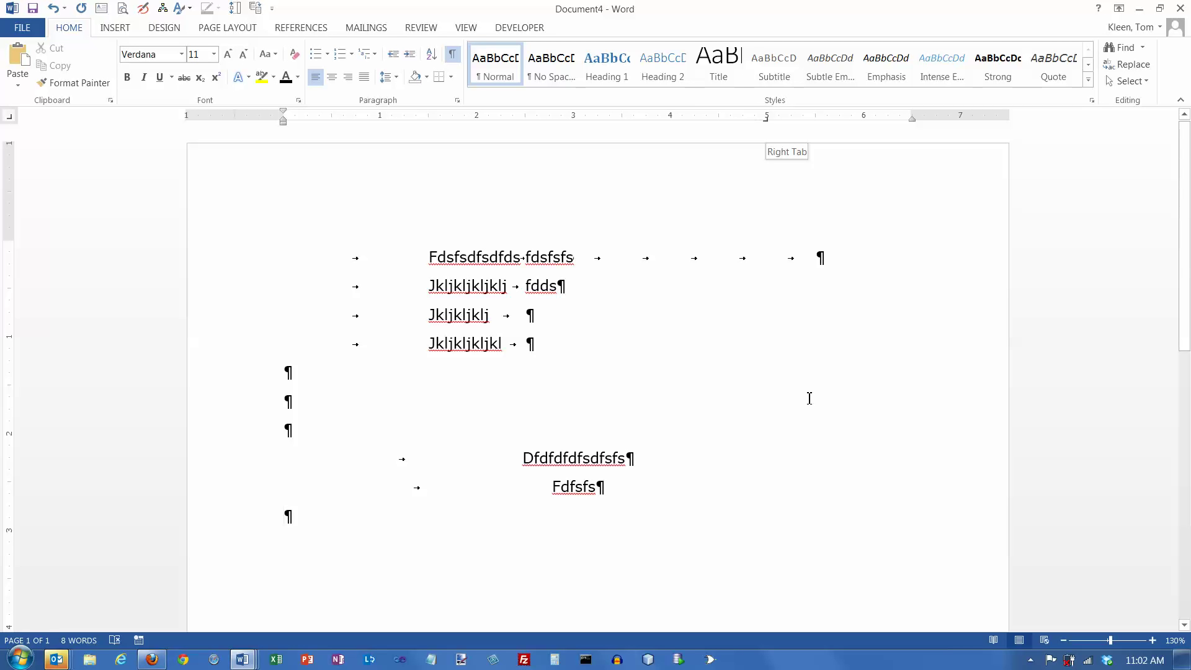
# Enter three lines aligned to the right tab stop at 5 inches: "kjkjlkljkljkljkljkljkljl", "jkljkljkljkljkl" and "jkljkljkljl"
pyautogui.press('Tab')
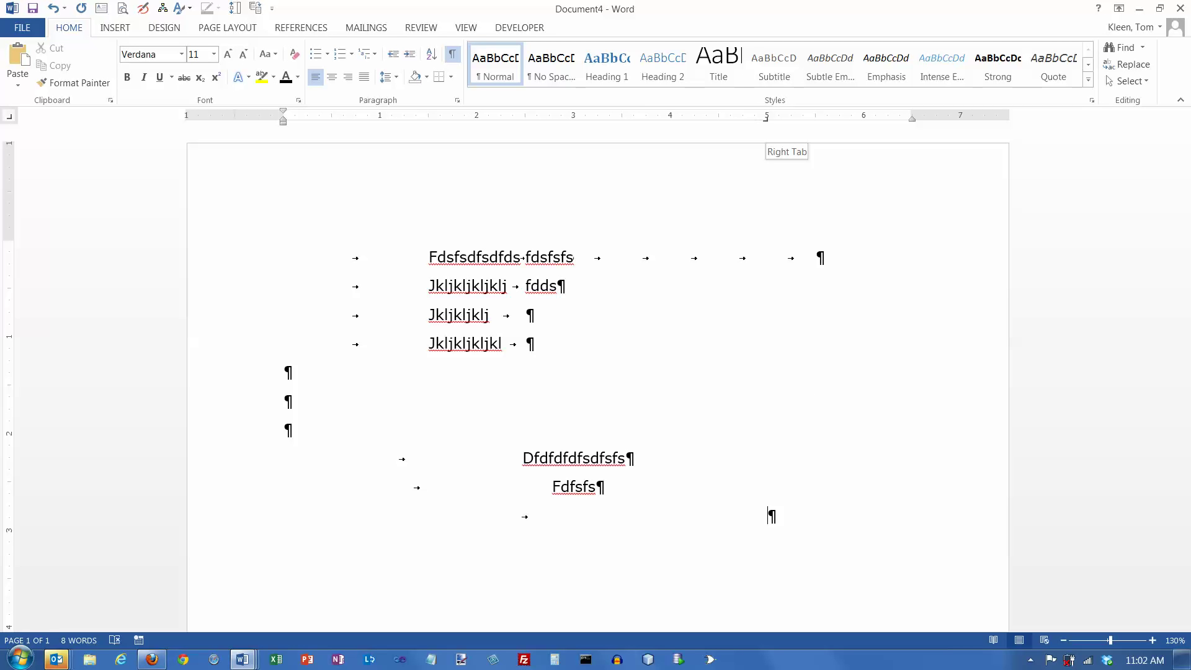
pyautogui.write('kjkjlkljkljkljkljkljkljl')
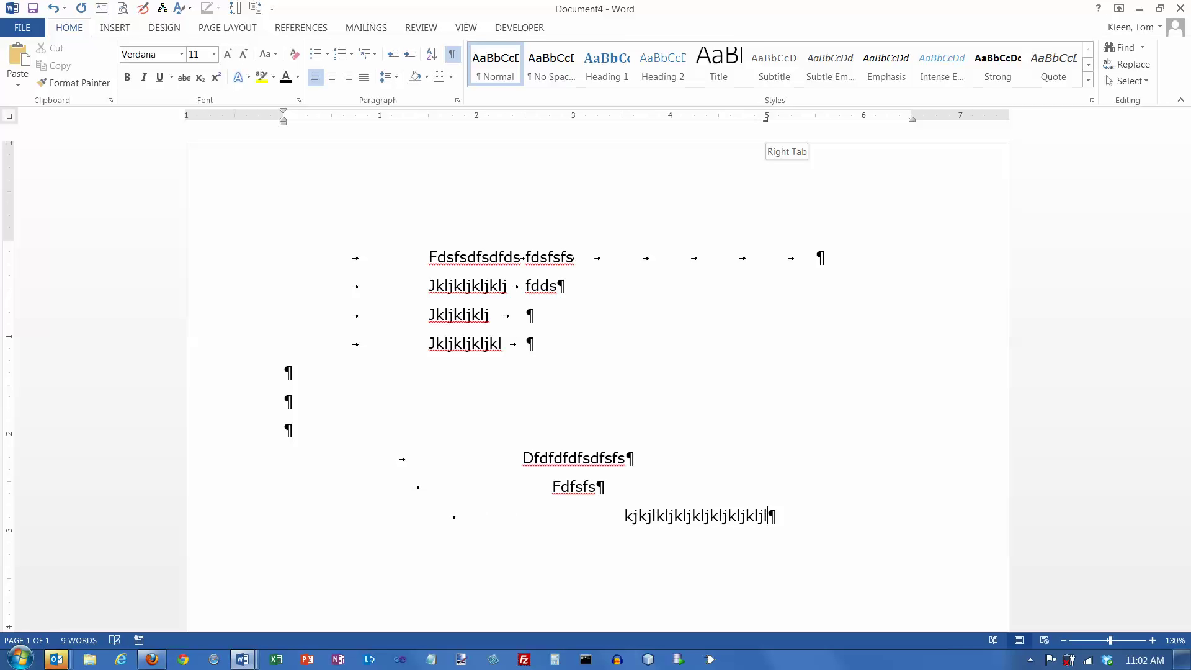
pyautogui.press('Return')
pyautogui.press('Tab')
pyautogui.write('jkljkljkljkljkl')
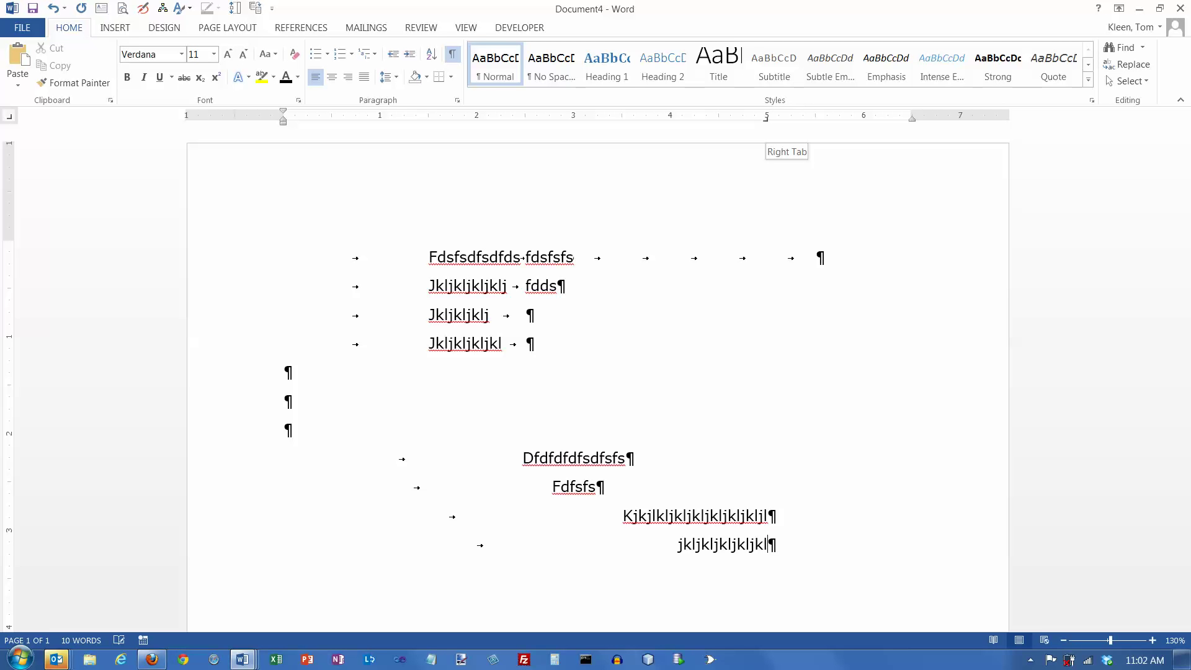
pyautogui.press('Return')
pyautogui.press('Tab')
pyautogui.write('jkljkljkljl')
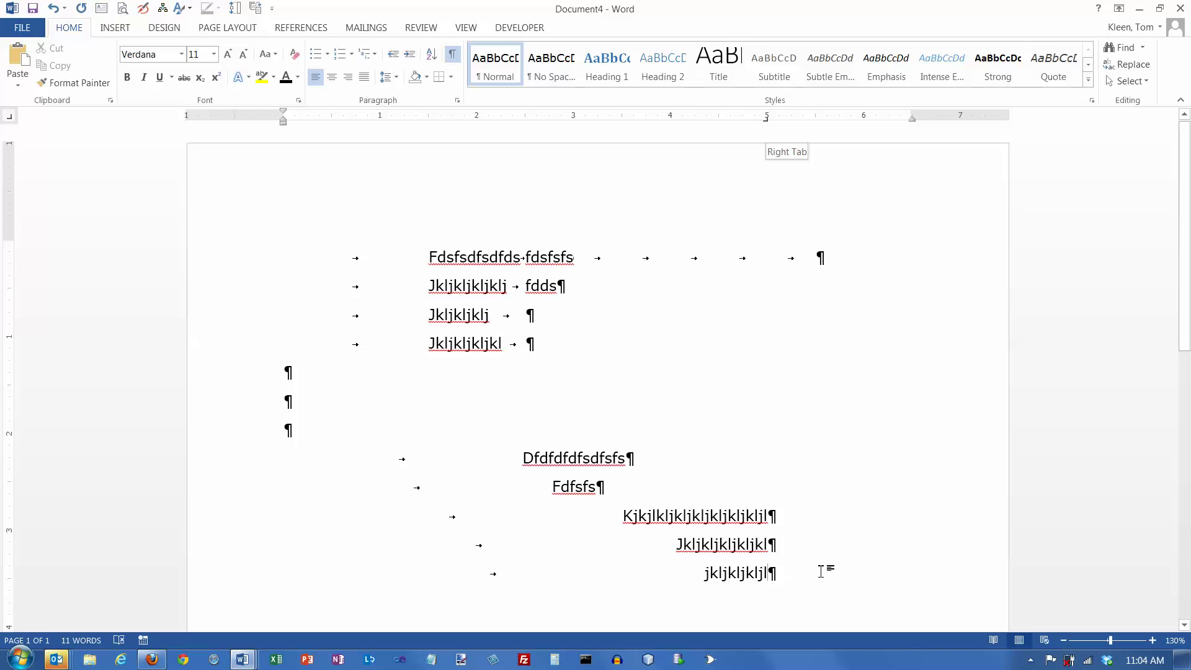
# Add a new paragraph below and give it a left tab stop at 1 inch and a center tab stop at 3 inches
pyautogui.press('Return')
pyautogui.click(12, 119)
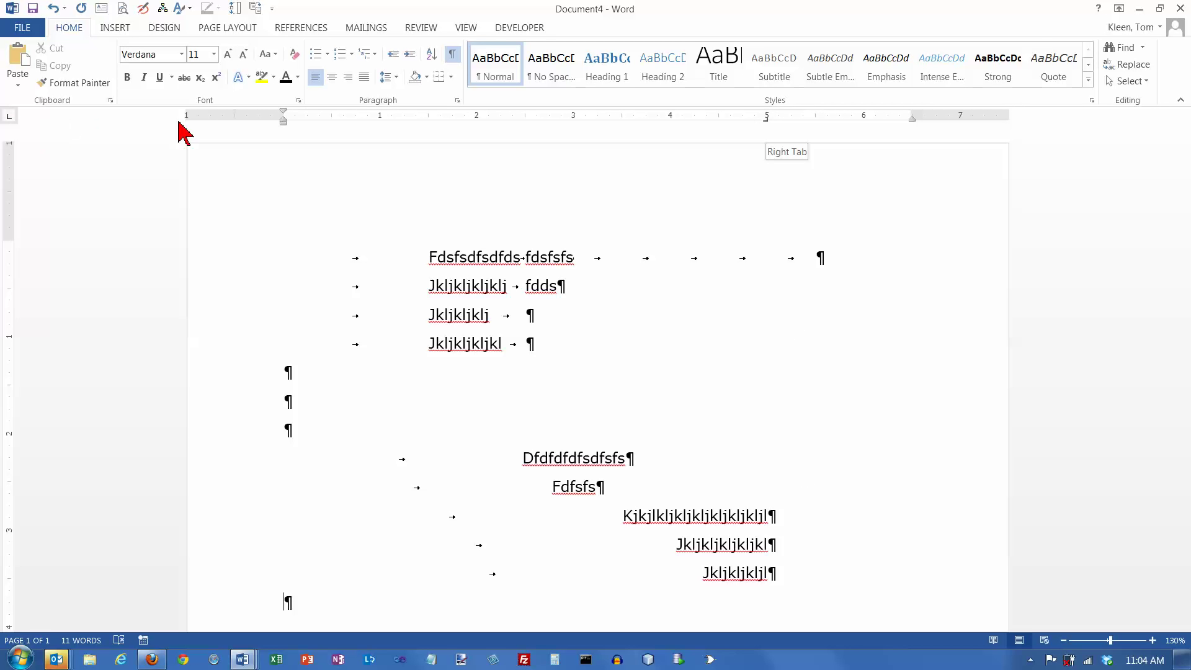
pyautogui.click(379, 118)
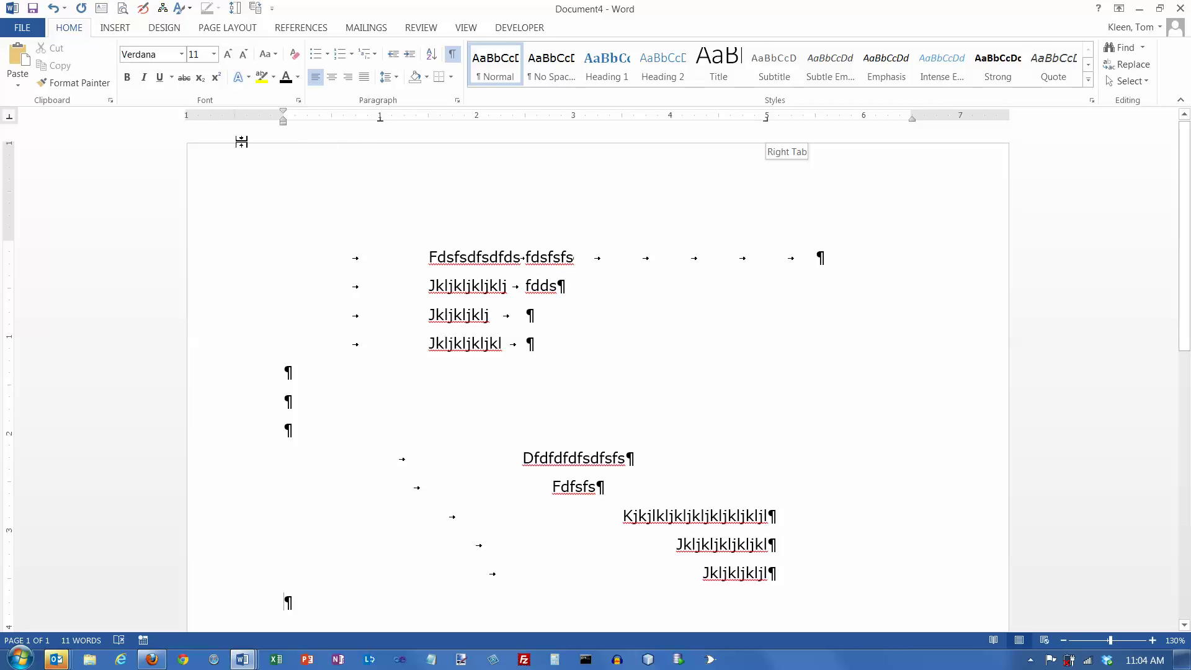
pyautogui.click(14, 116)
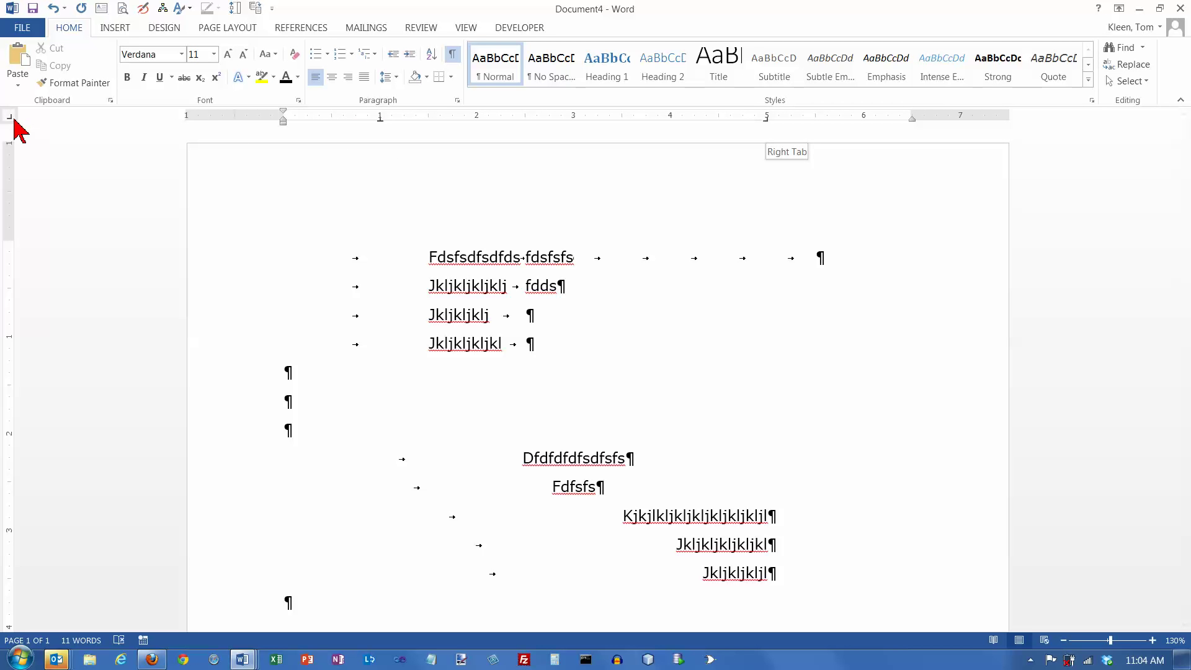
pyautogui.click(13, 117)
pyautogui.click(357, 117)
pyautogui.moveTo(358, 119); pyautogui.dragTo(381, 121)
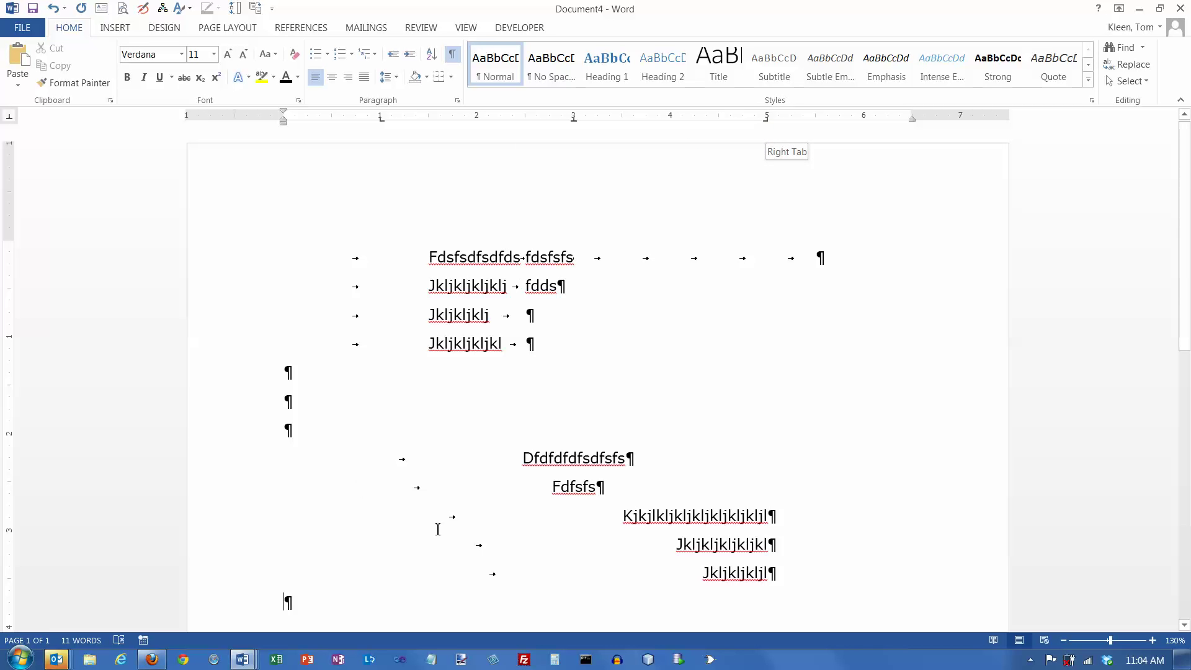
# Enter "jkljkljljk", "jkljkljkljkl" and "jkljkljkl" at the left, center and right tab stops of the last paragraph
pyautogui.scroll(-2, 433, 520)
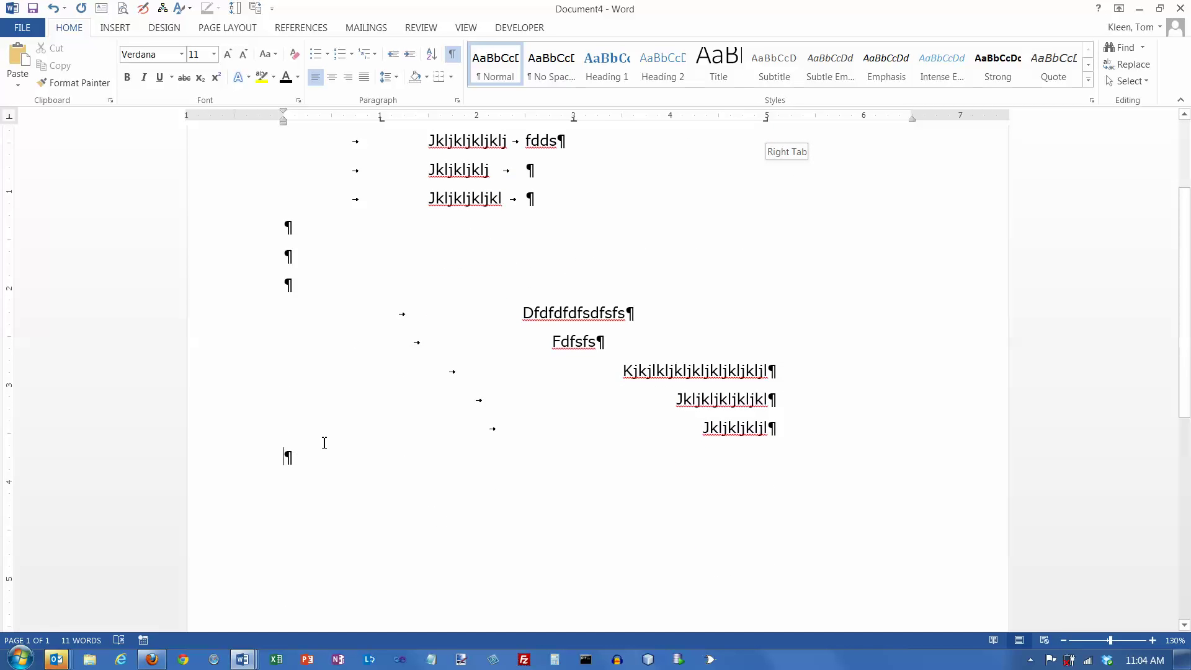
pyautogui.press('Tab')
pyautogui.write('jkljkljljk')
pyautogui.press('Tab')
pyautogui.write('jkljkljkljkl')
pyautogui.press('Tab')
pyautogui.write('jkljkljkl')
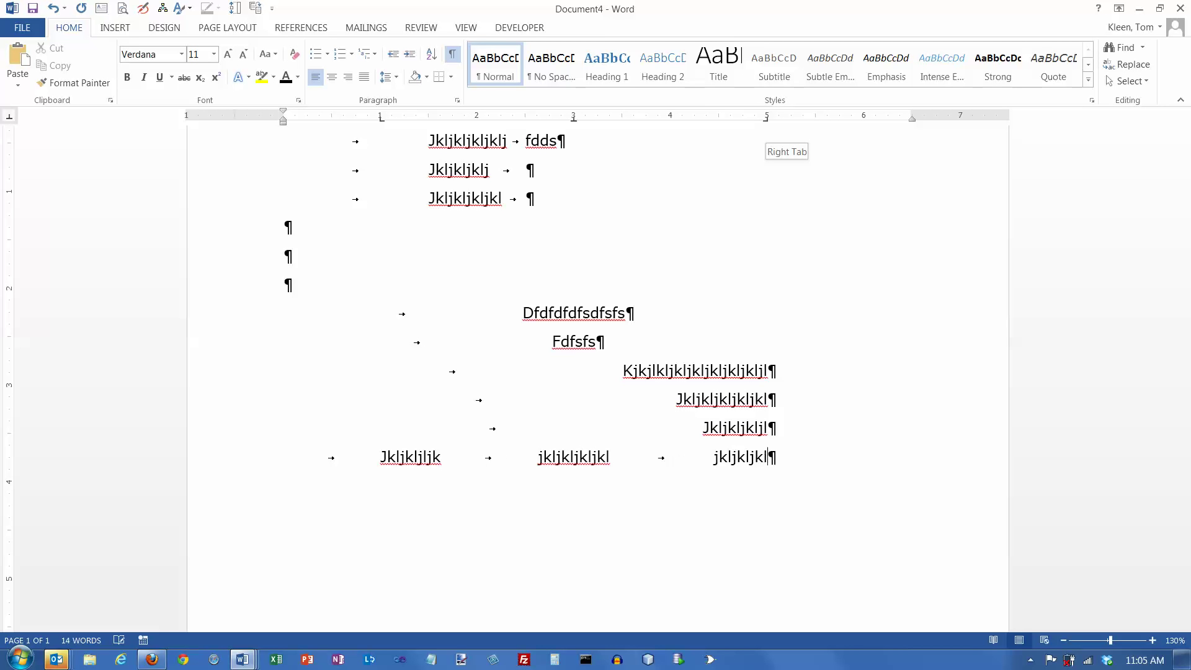
# Add a second three-column line below with "Jkljkl", "jkjkj" and "jkjkjk" at the tab stops
pyautogui.press('Return')
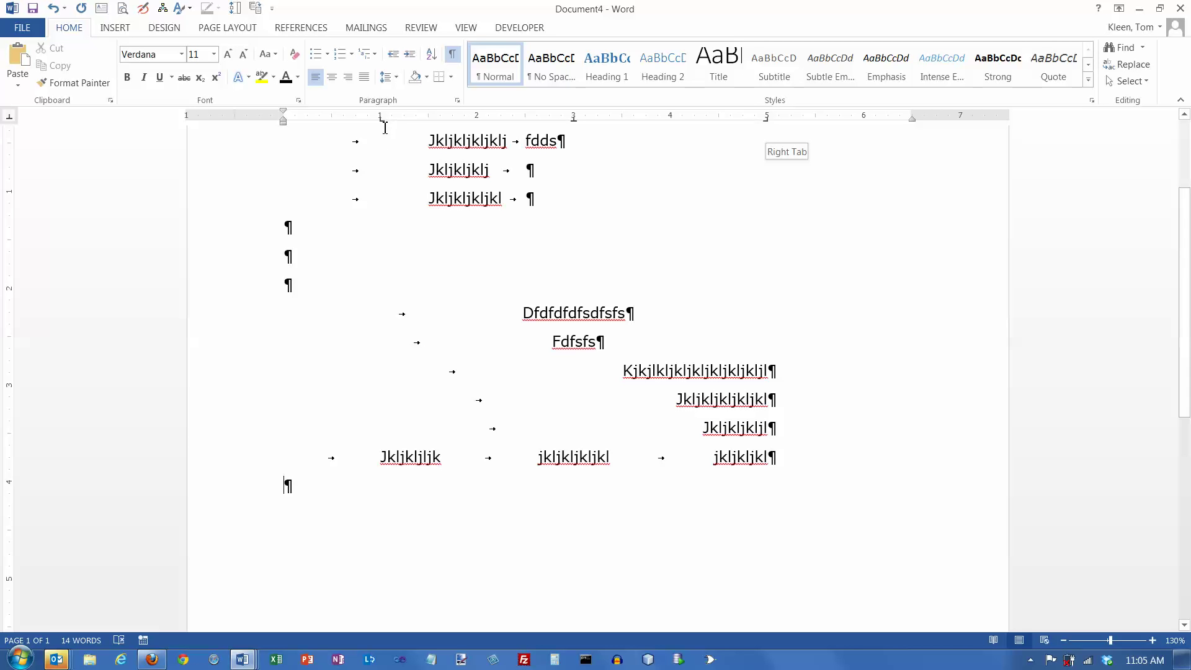
pyautogui.press('Tab')
pyautogui.write('Jkljkl')
pyautogui.press('Tab')
pyautogui.write('jkjkj')
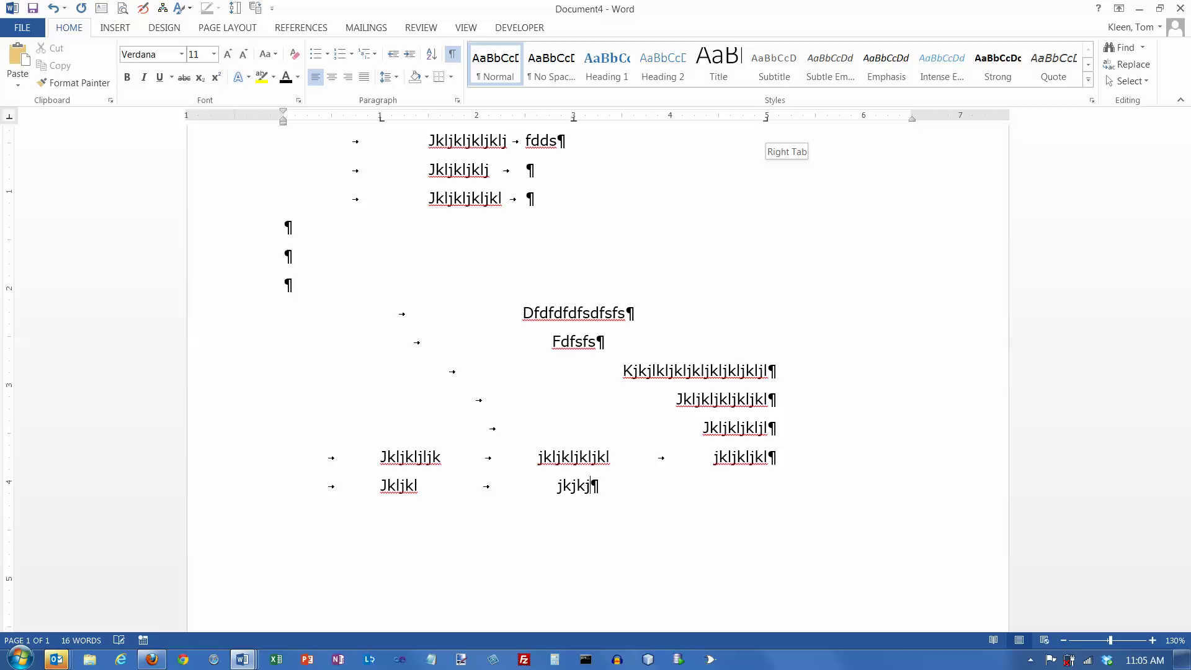
pyautogui.press('Tab')
pyautogui.write('jkjkjk')
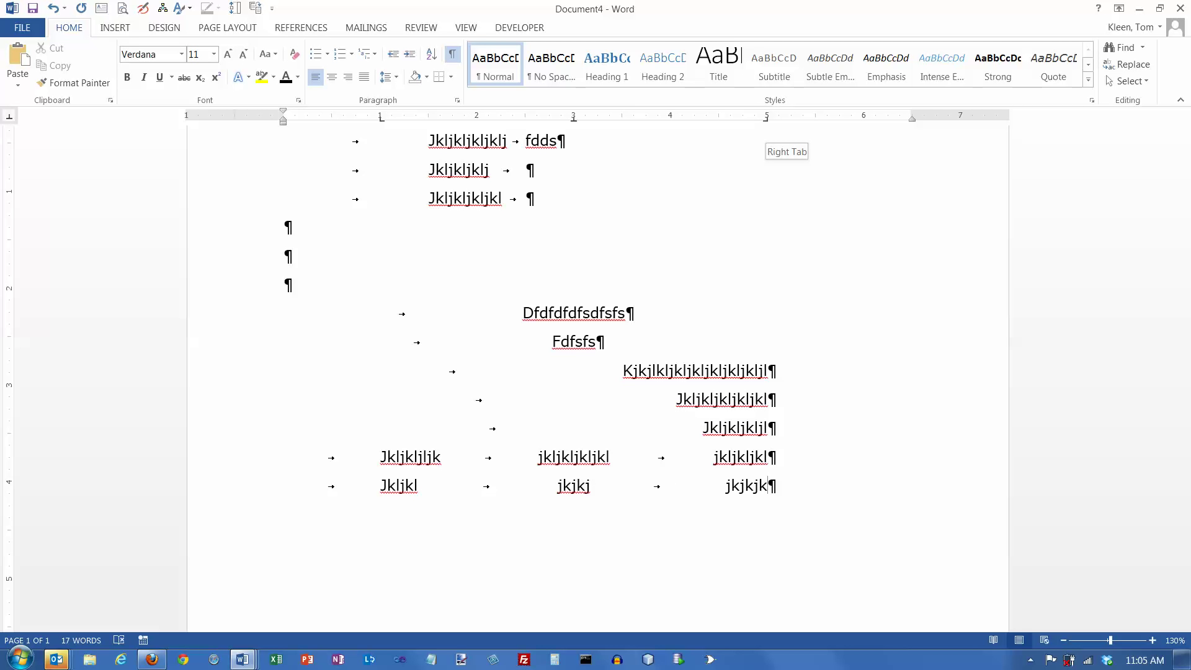
# Add a third three-column line with "Jkjk", "jkjk" and "jkjk" at the tab stops
pyautogui.press('Return')
pyautogui.press('Tab')
pyautogui.write('Jkjk')
pyautogui.press('Tab')
pyautogui.write('jkjk')
pyautogui.press('Tab')
pyautogui.write('jkjk')
# In a new last paragraph without the 3-inch center tab stop, enter "Hero" at the left stop and "John Wayne" at the right stop
pyautogui.press('Return')
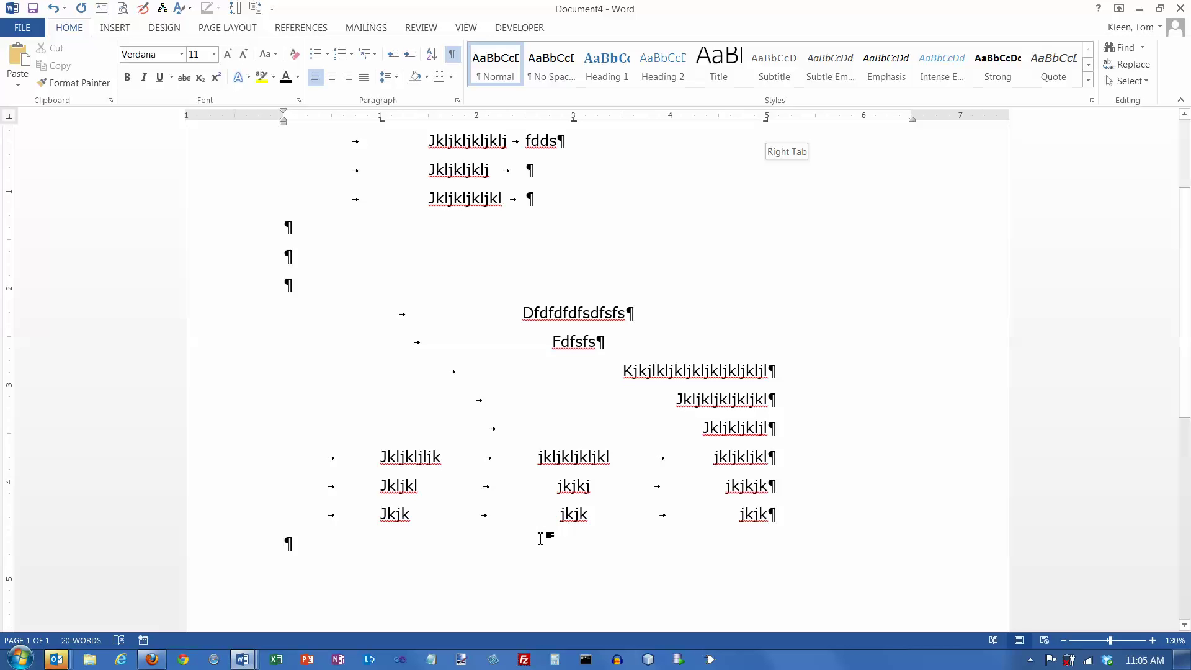
pyautogui.moveTo(575, 120); pyautogui.dragTo(575, 122)
pyautogui.press('Tab')
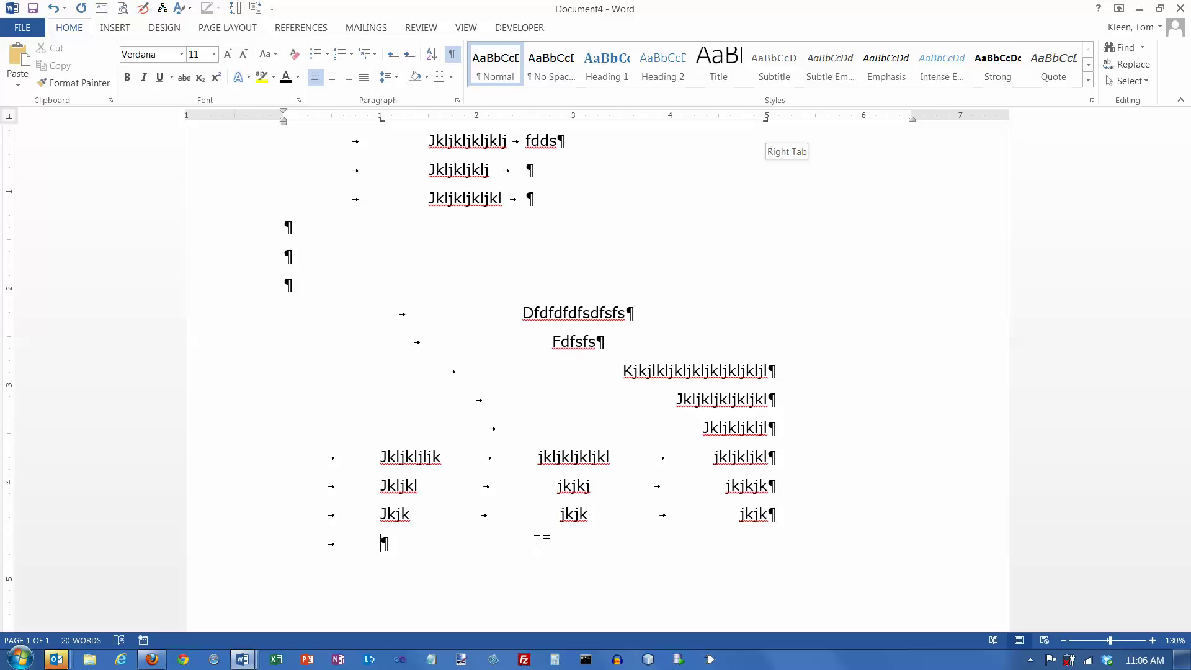
pyautogui.write('Hereo')
pyautogui.press('BackSpace')
pyautogui.press('BackSpace')
pyautogui.write('o')
pyautogui.press('Tab')
pyautogui.write('John Wayn')
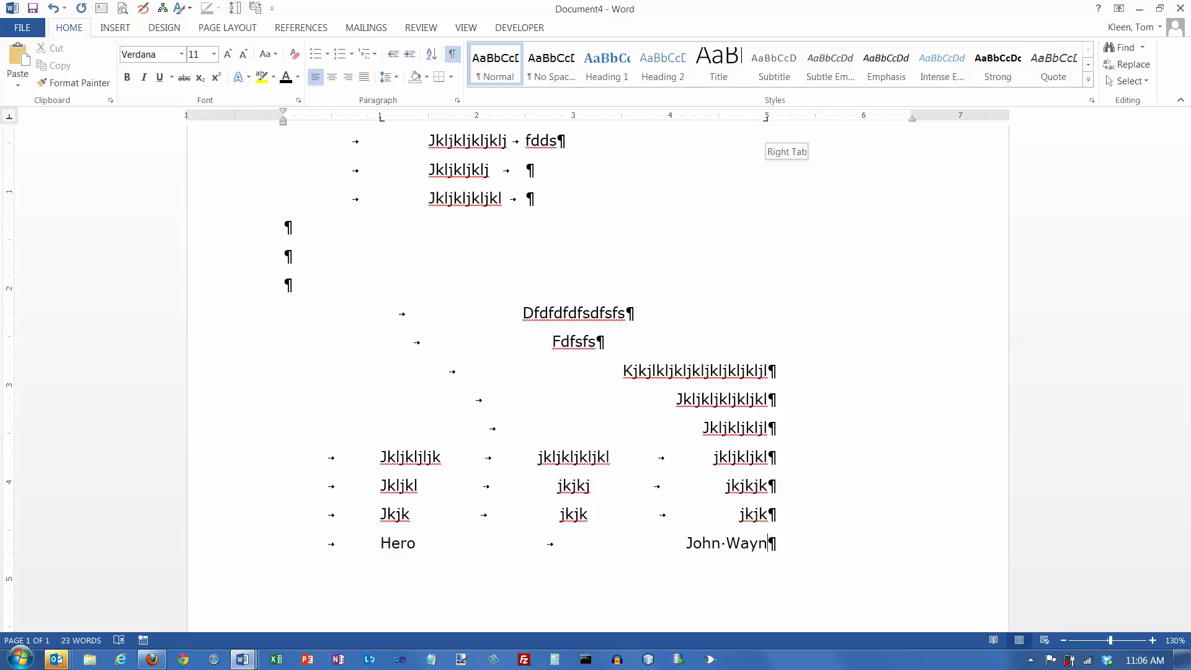
pyautogui.write('e')
# Add another line below with "Hero 2" at the left tab stop and "Jimmy Stewart" at the right tab stop
pyautogui.press('Return')
pyautogui.press('Tab')
pyautogui.write('Hero 2')
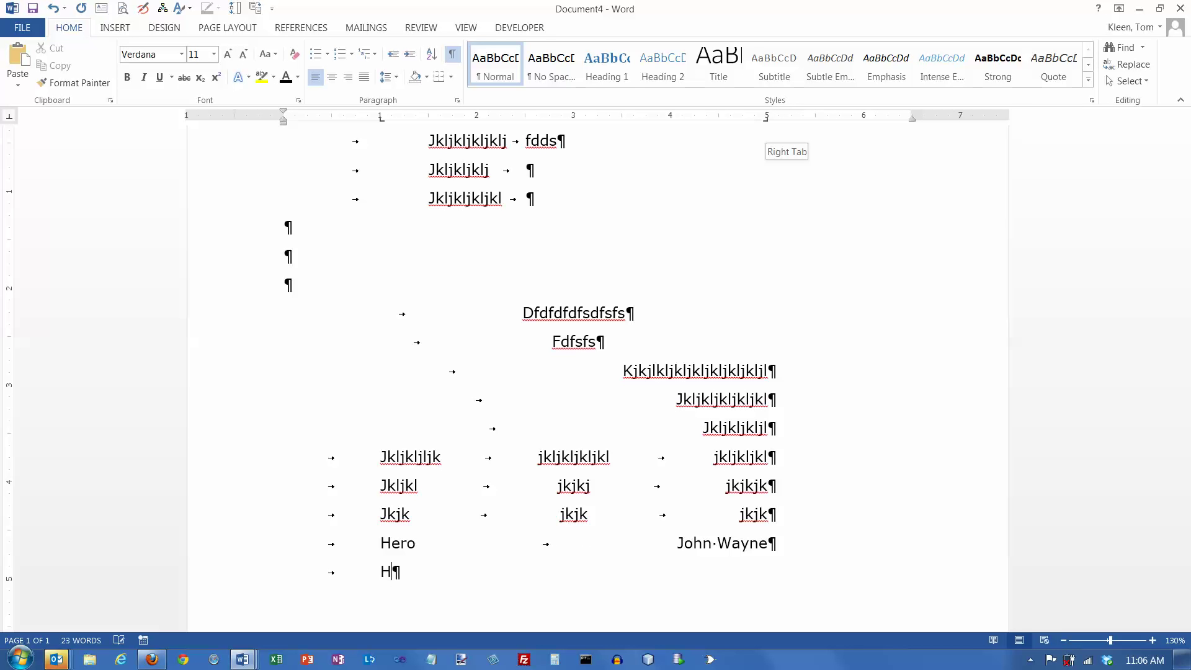
pyautogui.press('Tab')
pyautogui.write('Jimmy Stew')
pyautogui.write('t')
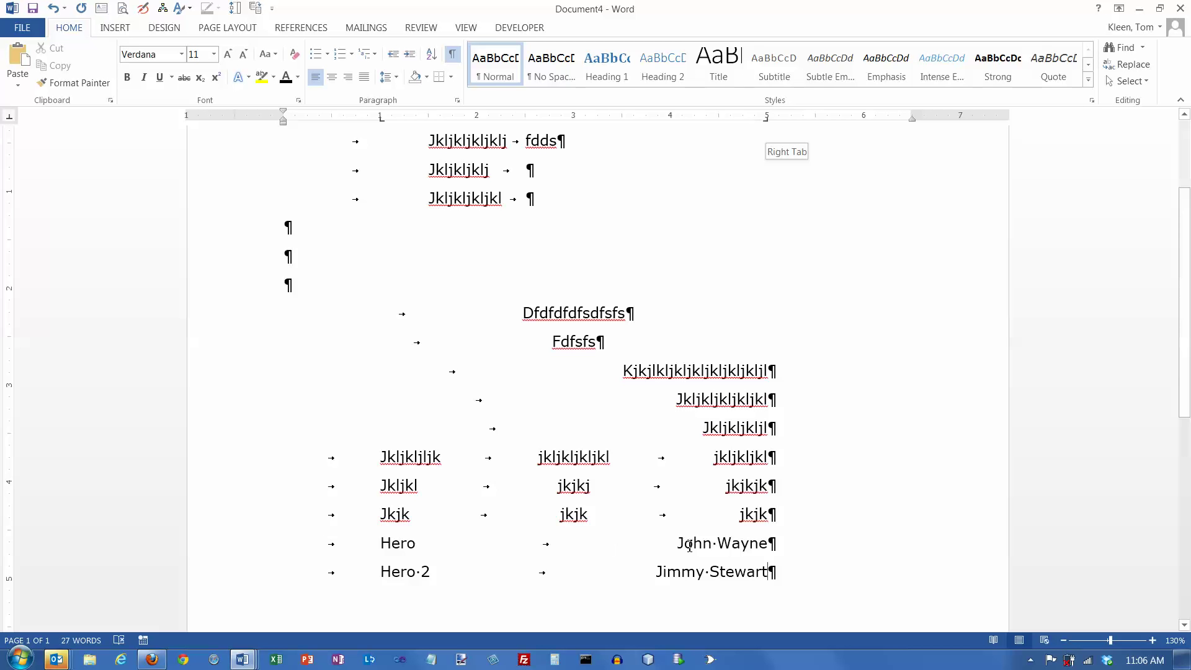
# Select the "Hero" and "Hero 2" lines at the end of the document
pyautogui.moveTo(378, 547); pyautogui.dragTo(769, 575)
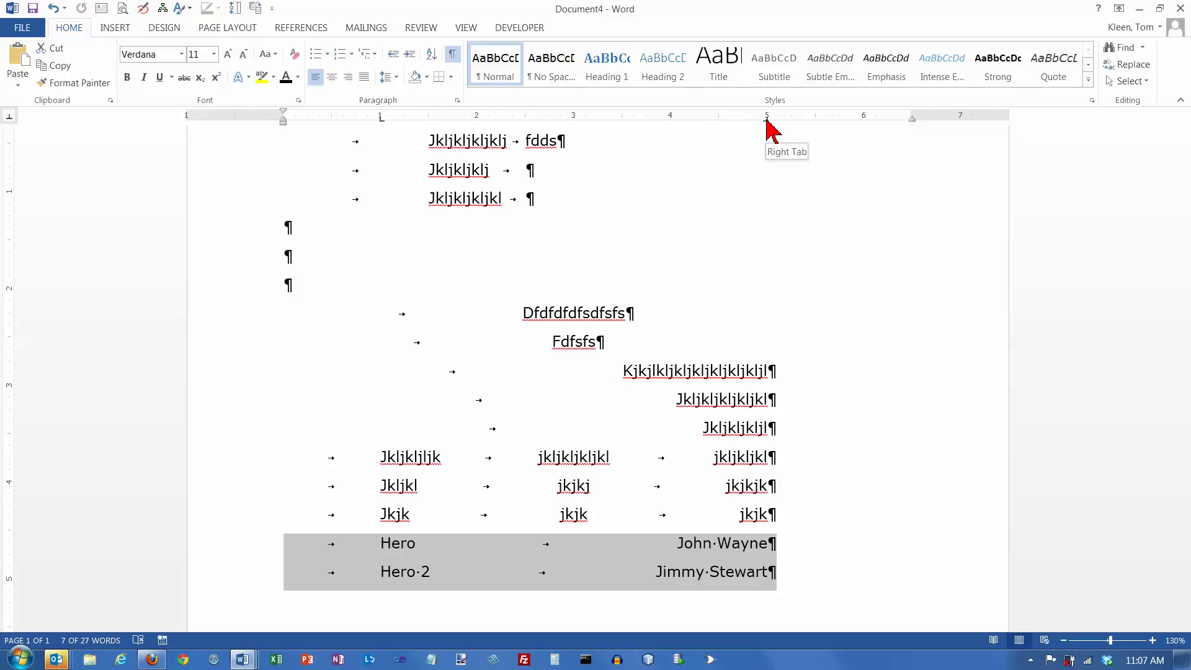
pyautogui.doubleClick(766, 121)
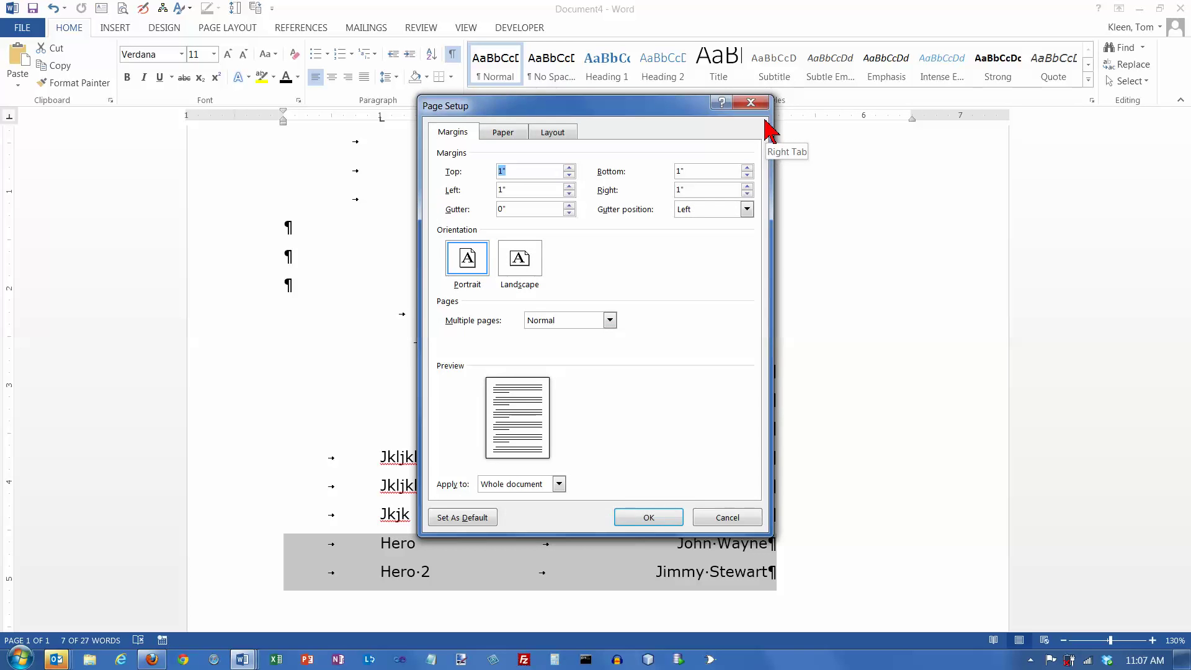
pyautogui.click(750, 102)
pyautogui.doubleClick(767, 121)
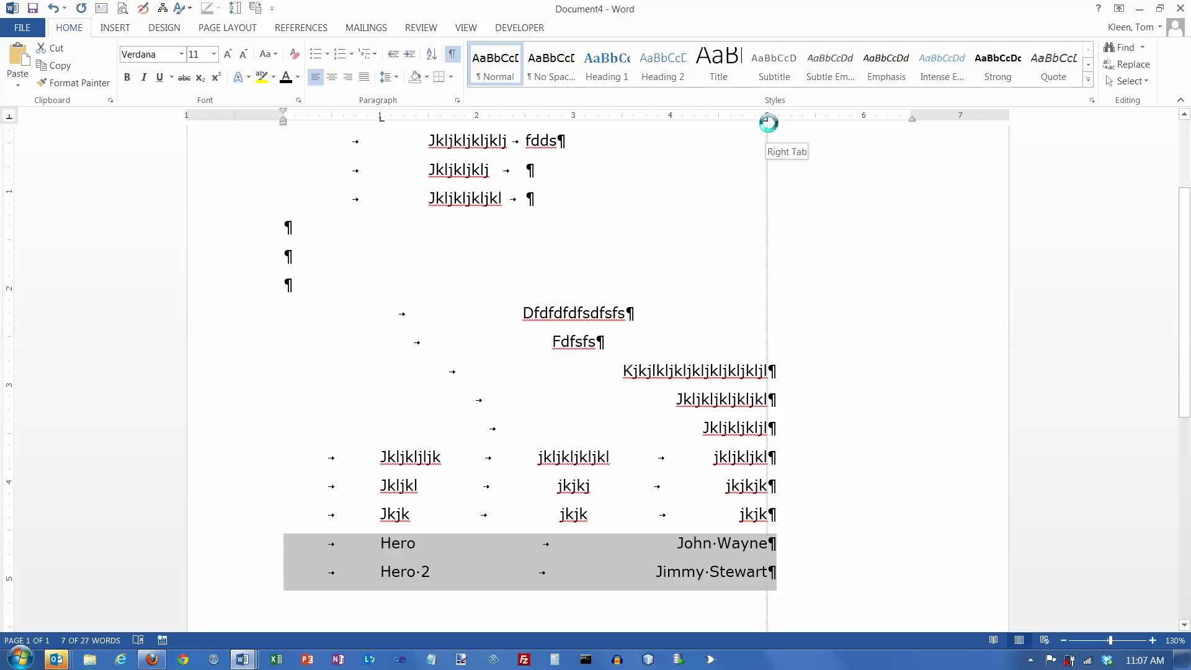
pyautogui.click(752, 104)
pyautogui.doubleClick(767, 119)
pyautogui.click(752, 104)
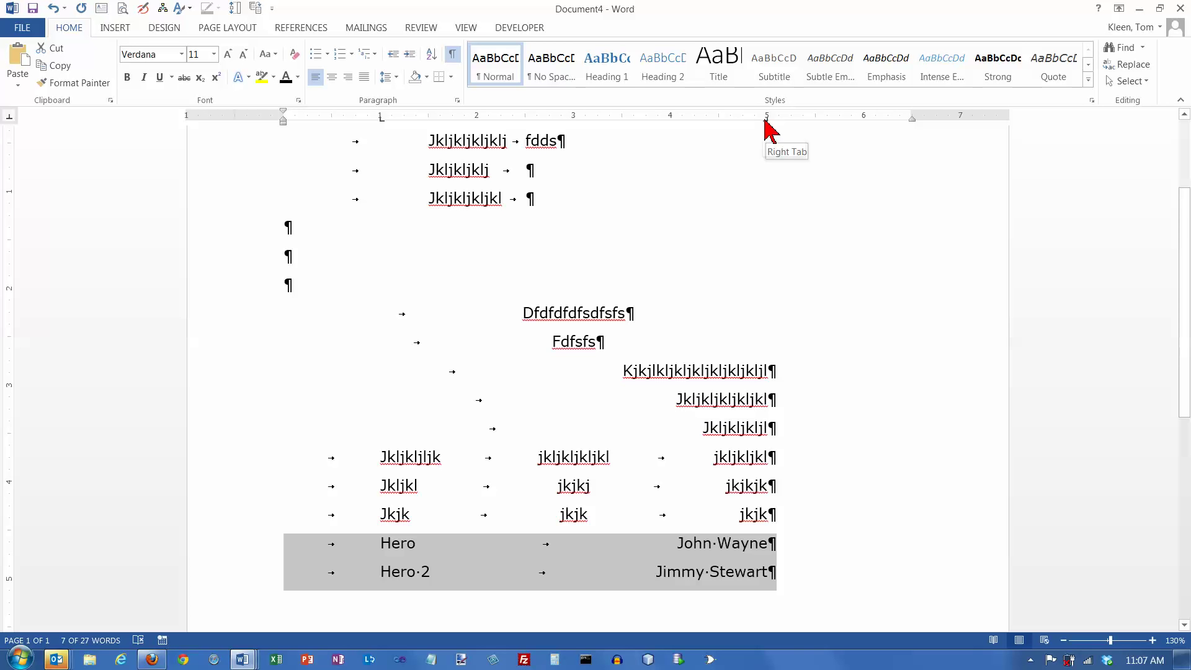
pyautogui.doubleClick(767, 119)
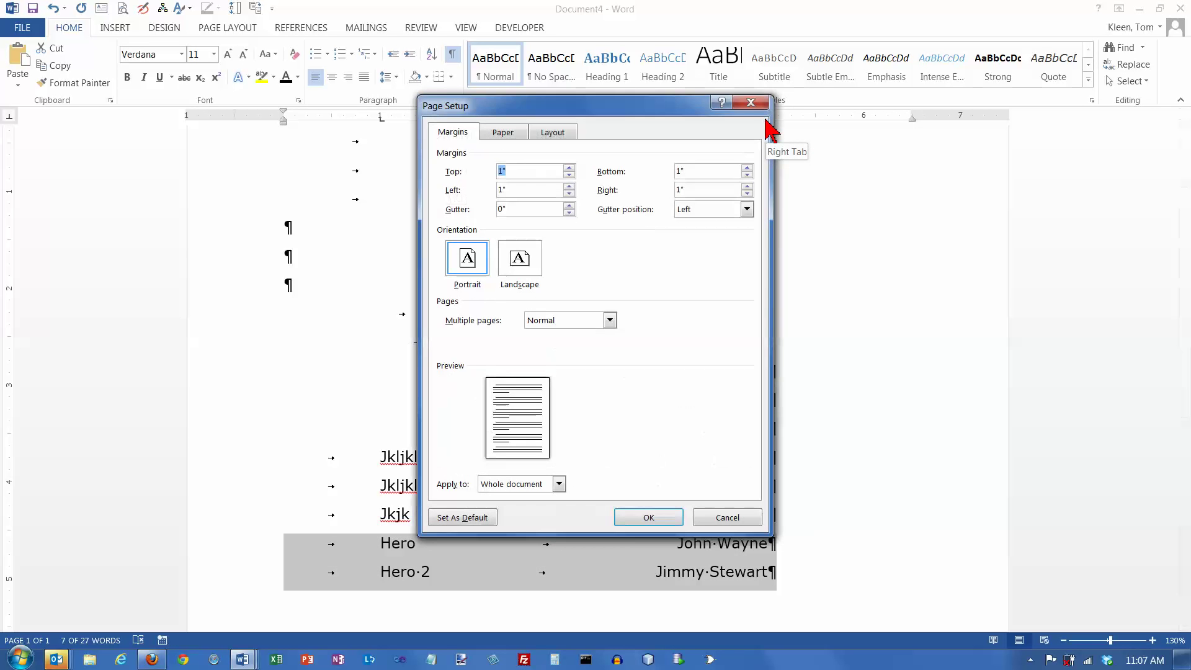
pyautogui.click(755, 102)
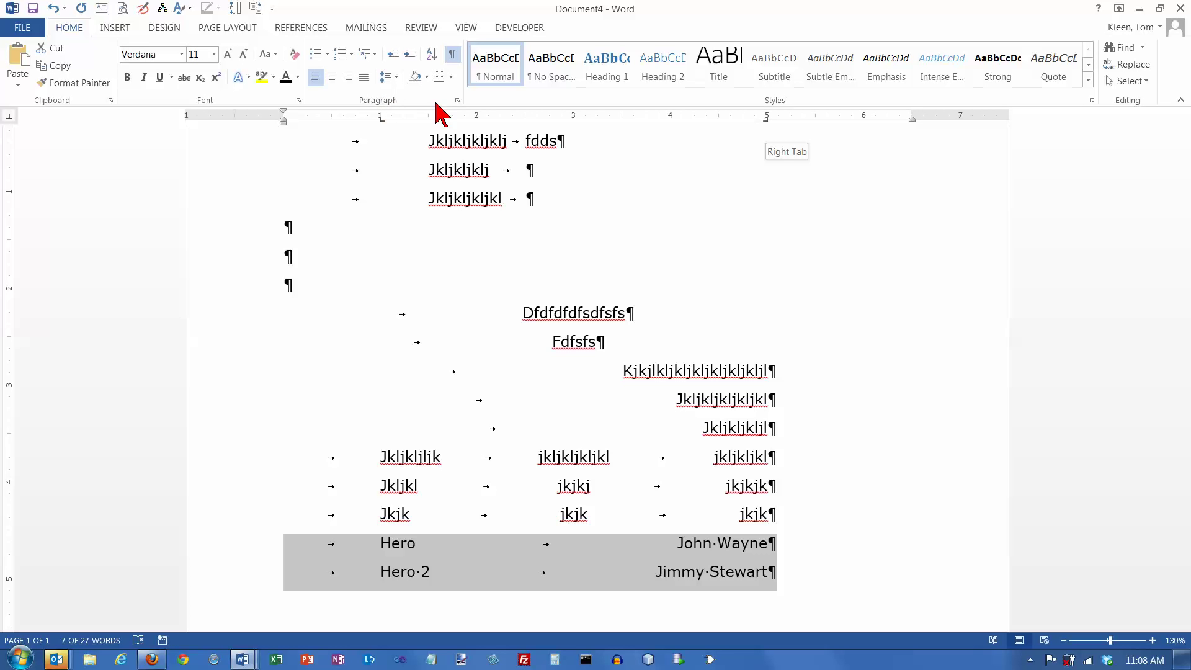
# Open the tab stop settings for the selected lines and move the dialog clear of the text
pyautogui.click(457, 101)
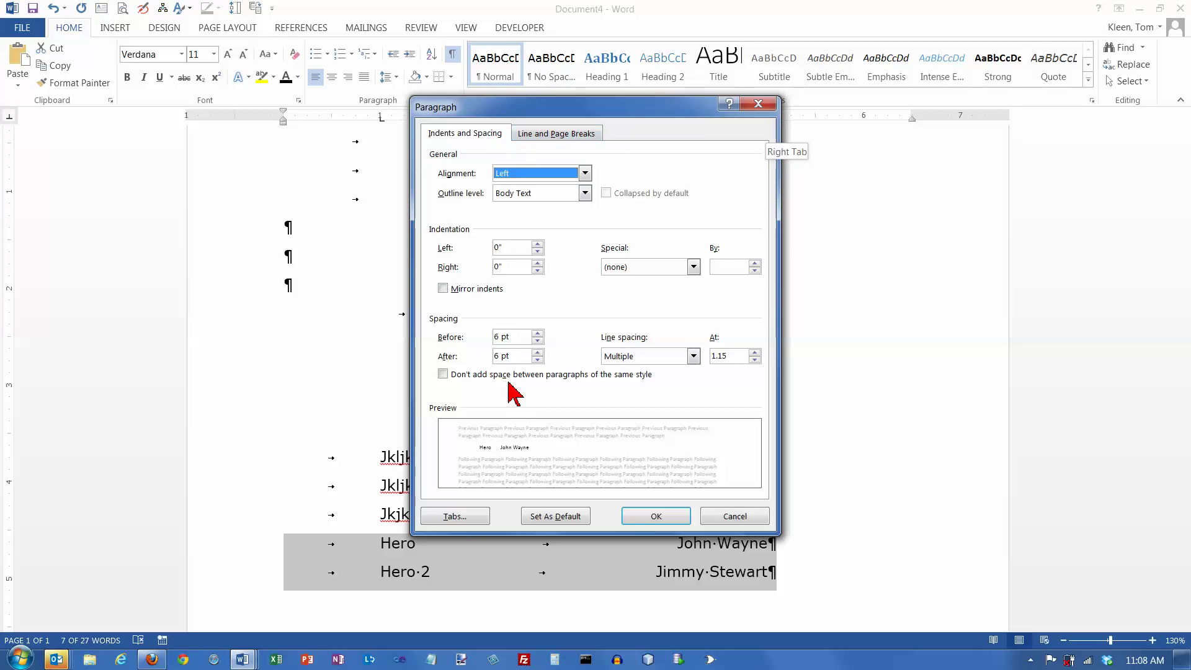
pyautogui.click(473, 523)
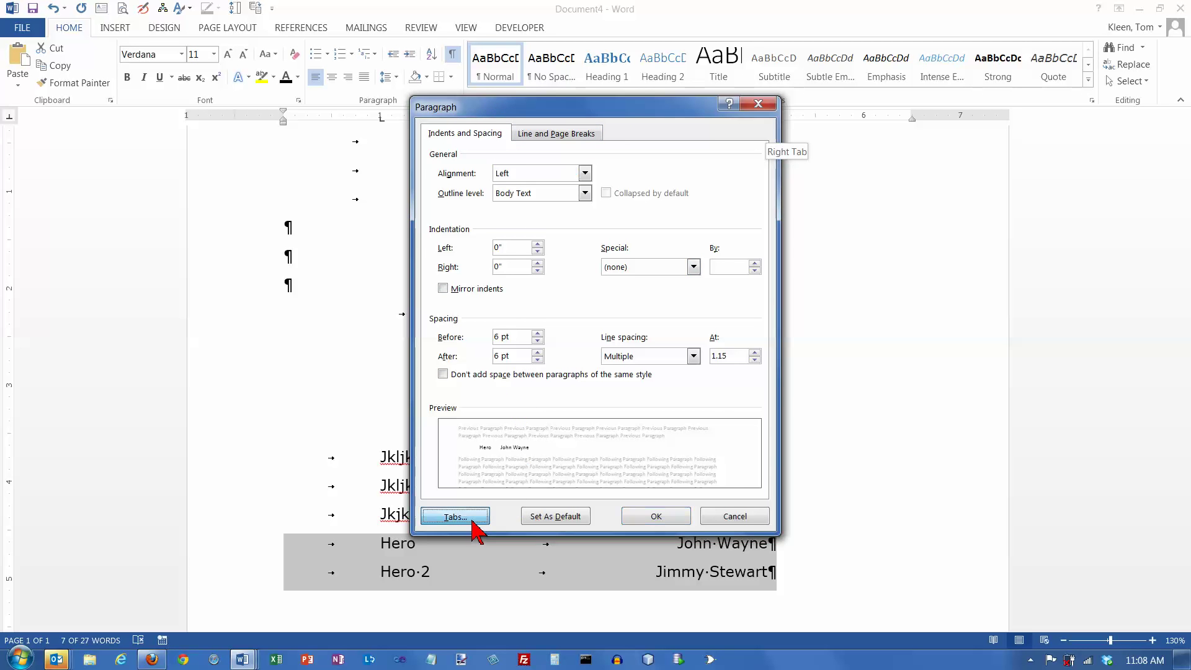
pyautogui.moveTo(558, 188); pyautogui.dragTo(905, 284)
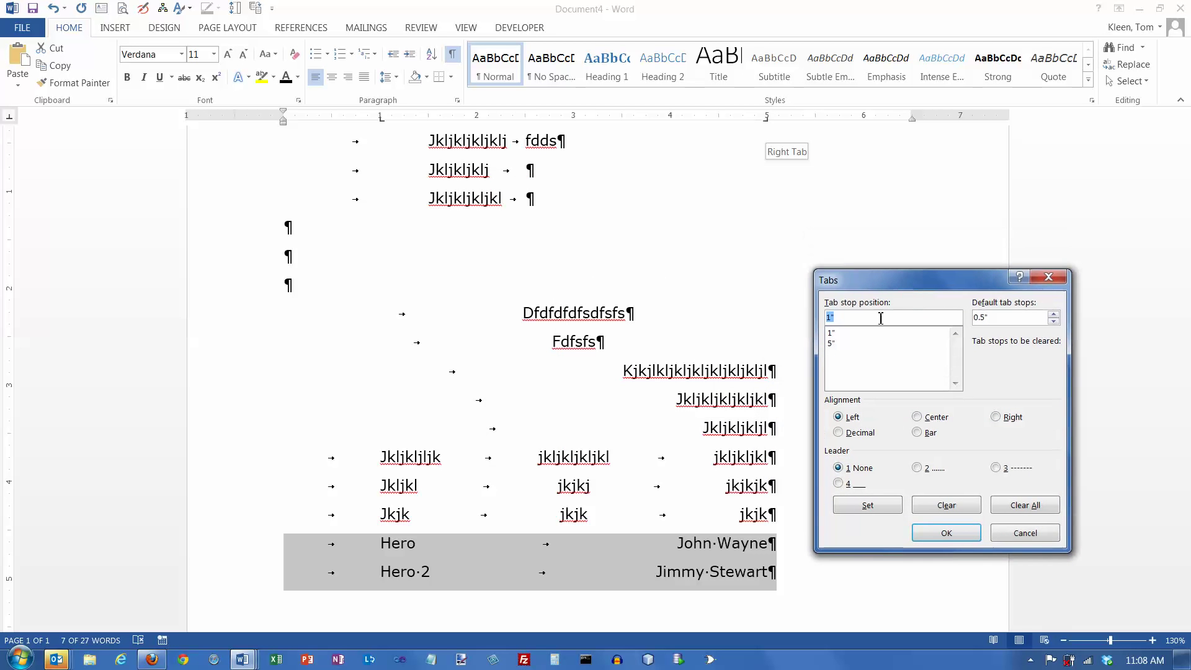
# Compare the alignment and leader settings of the 1-inch and 5-inch tab stops
pyautogui.click(832, 334)
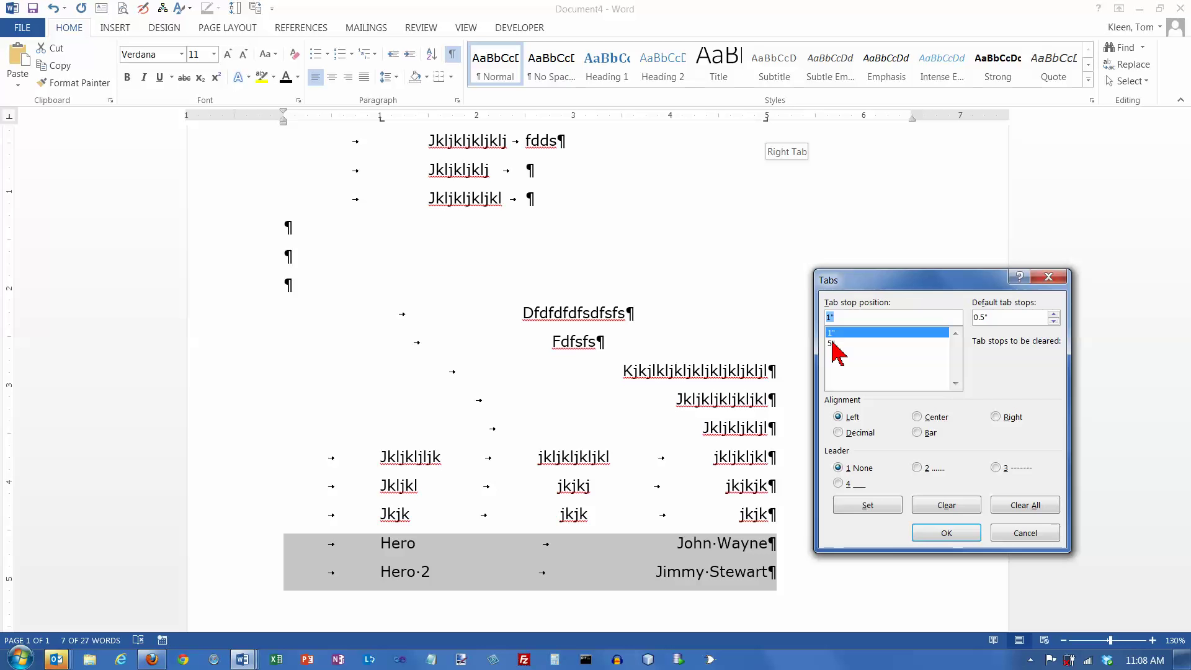
pyautogui.click(832, 343)
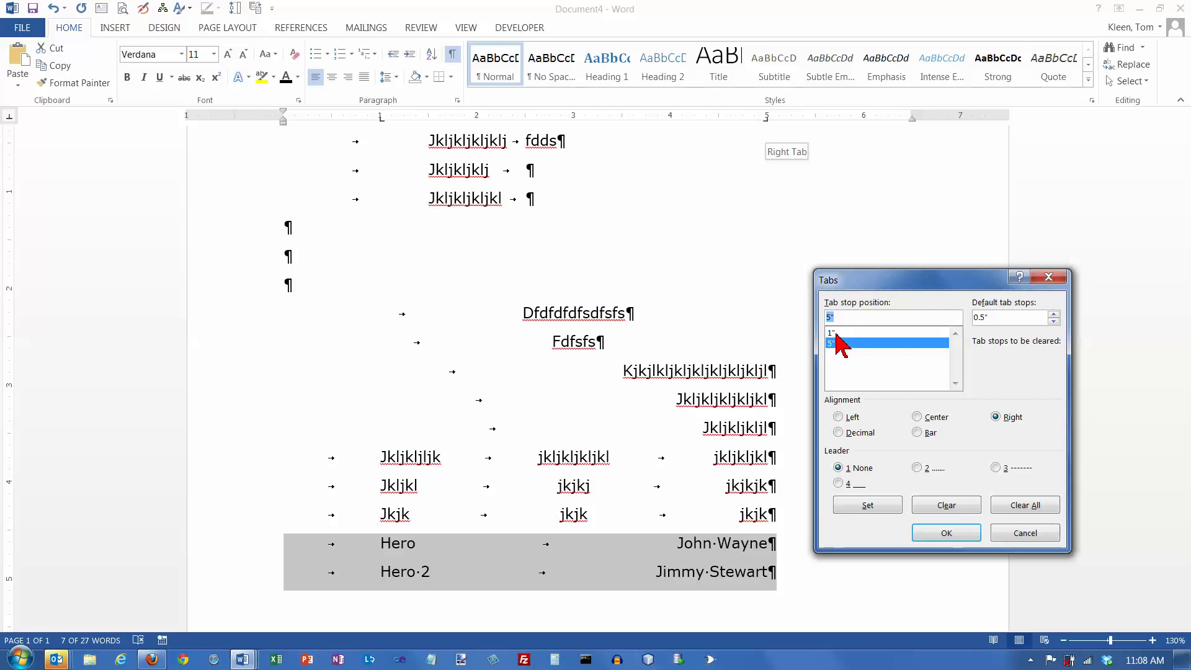
pyautogui.click(836, 335)
pyautogui.click(836, 342)
pyautogui.click(832, 333)
pyautogui.click(833, 343)
pyautogui.click(830, 332)
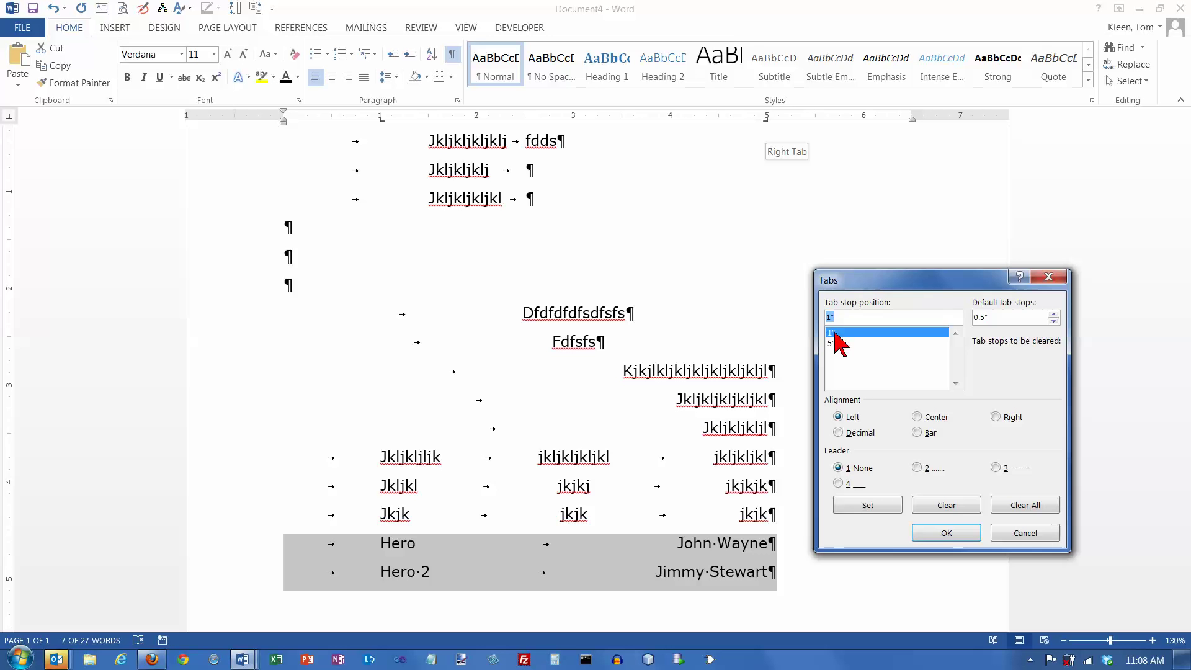
pyautogui.click(834, 343)
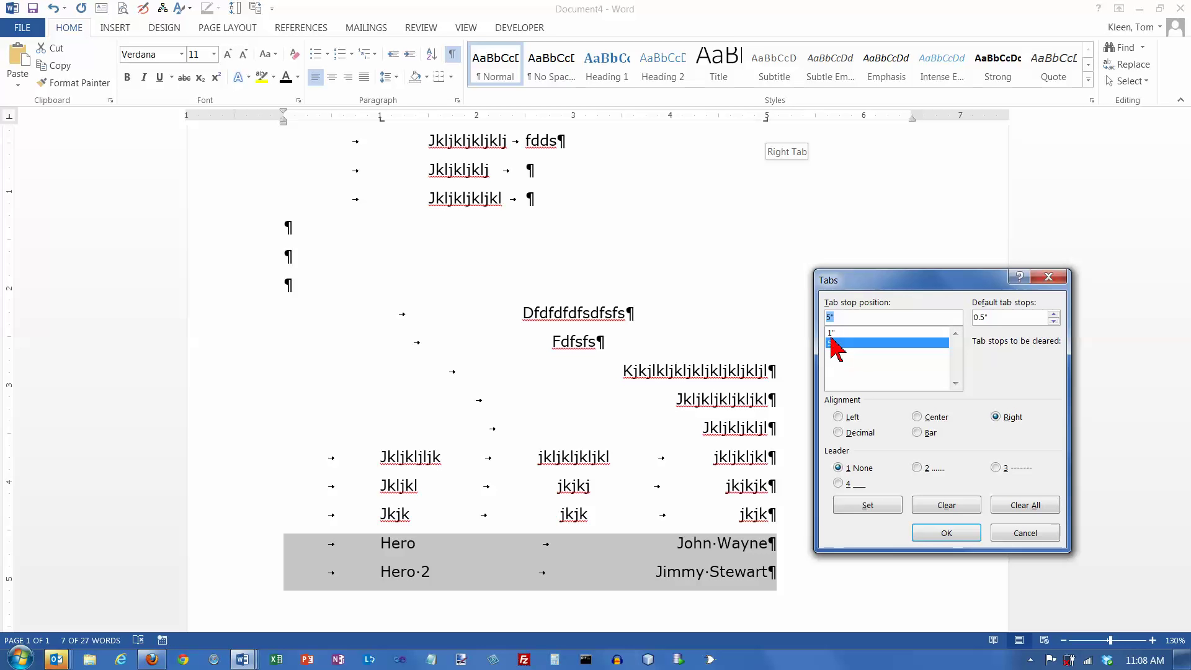
pyautogui.click(830, 334)
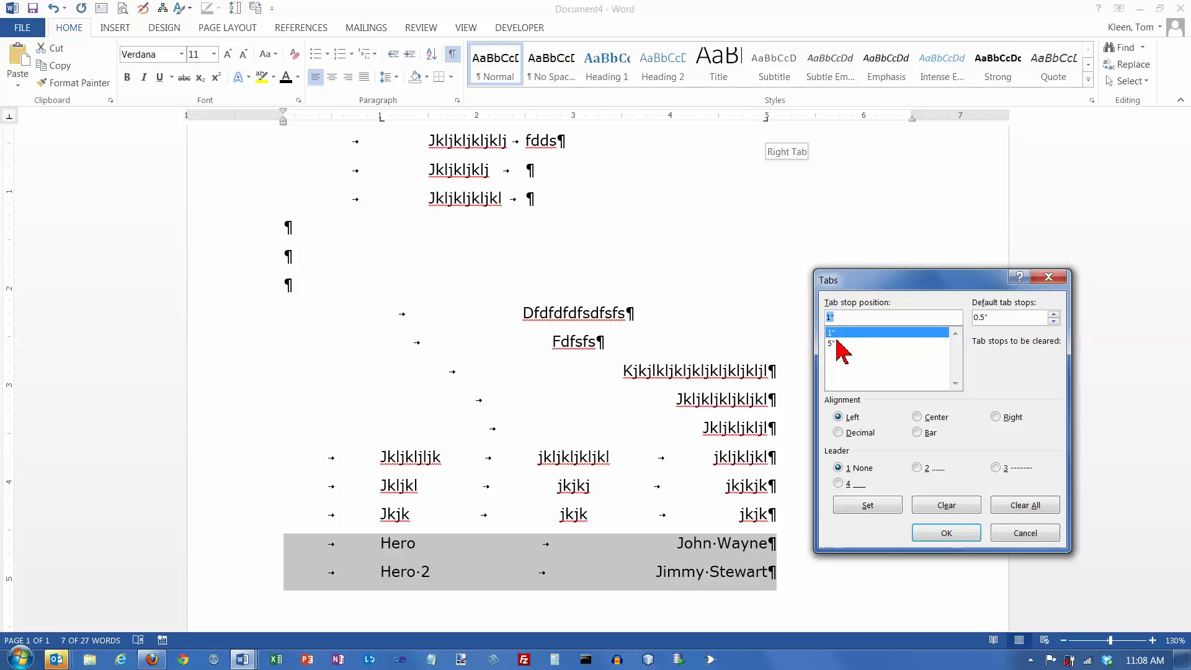
# Give the 5-inch right tab stop the dotted leader (option 2) and apply it to the selected lines
pyautogui.click(835, 343)
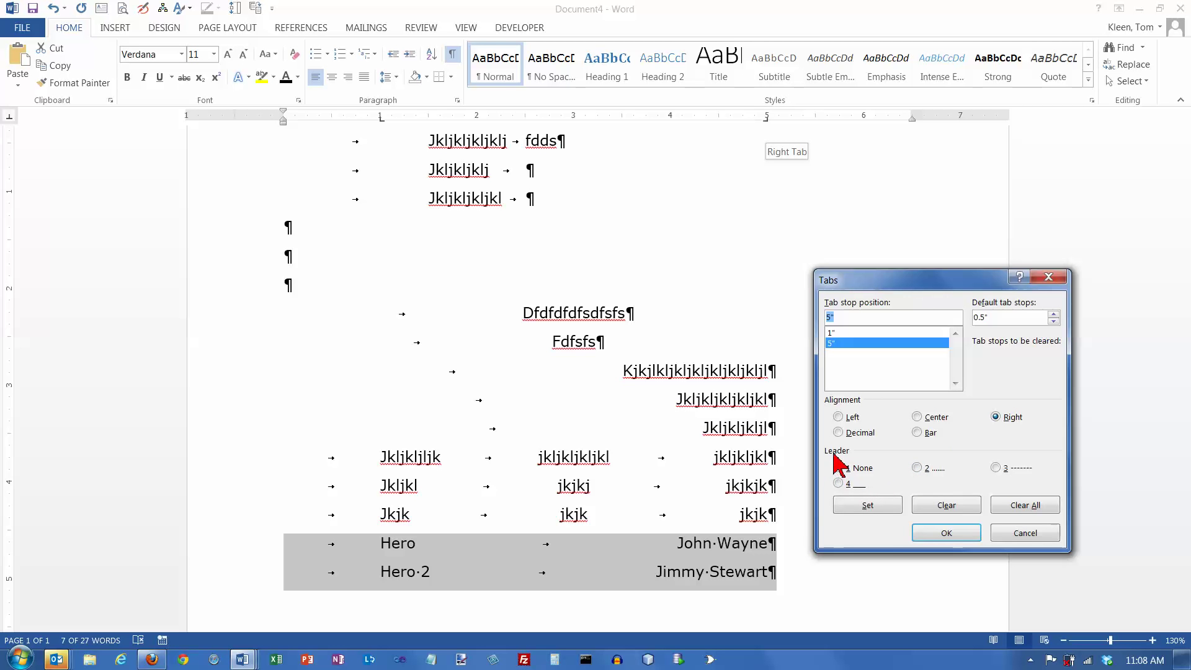
pyautogui.click(917, 468)
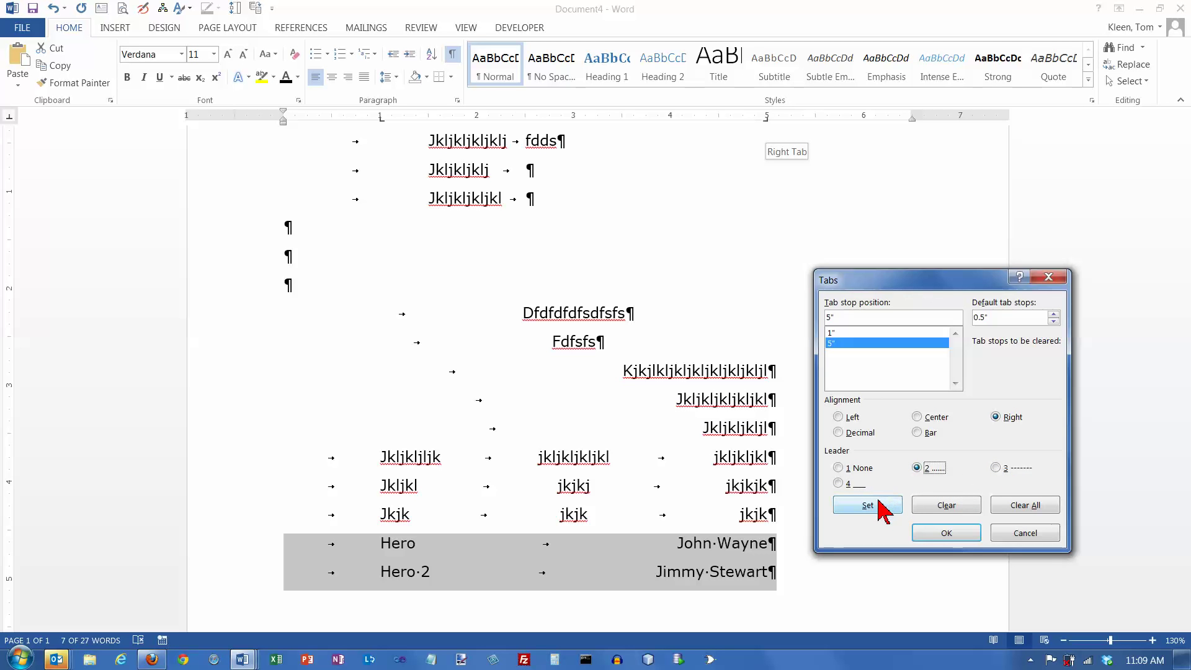
pyautogui.click(880, 514)
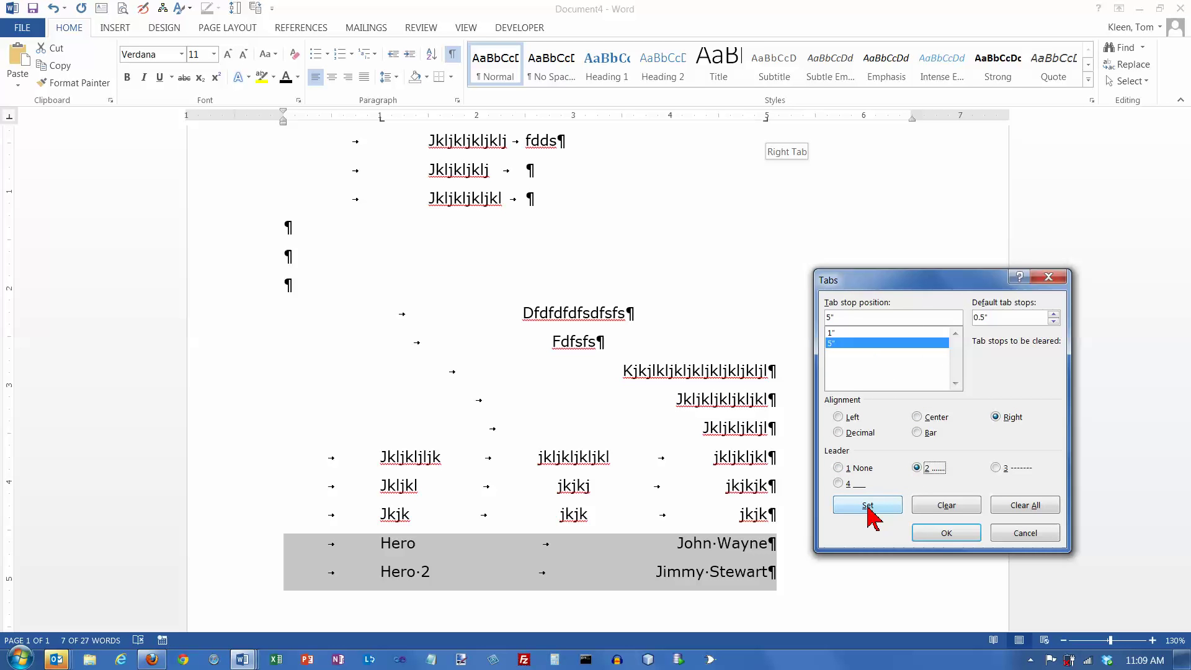
pyautogui.click(947, 534)
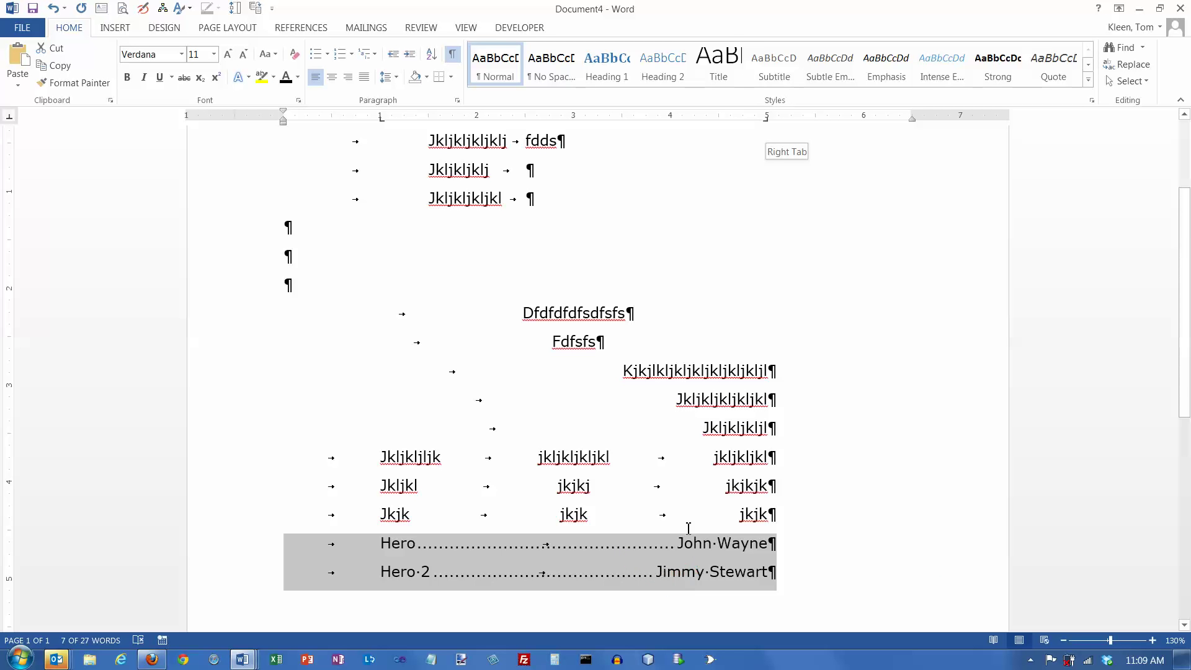
# Move the right tab stop of the two Hero lines to 5.5 inches and start a new paragraph below them
pyautogui.moveTo(766, 118); pyautogui.dragTo(813, 127)
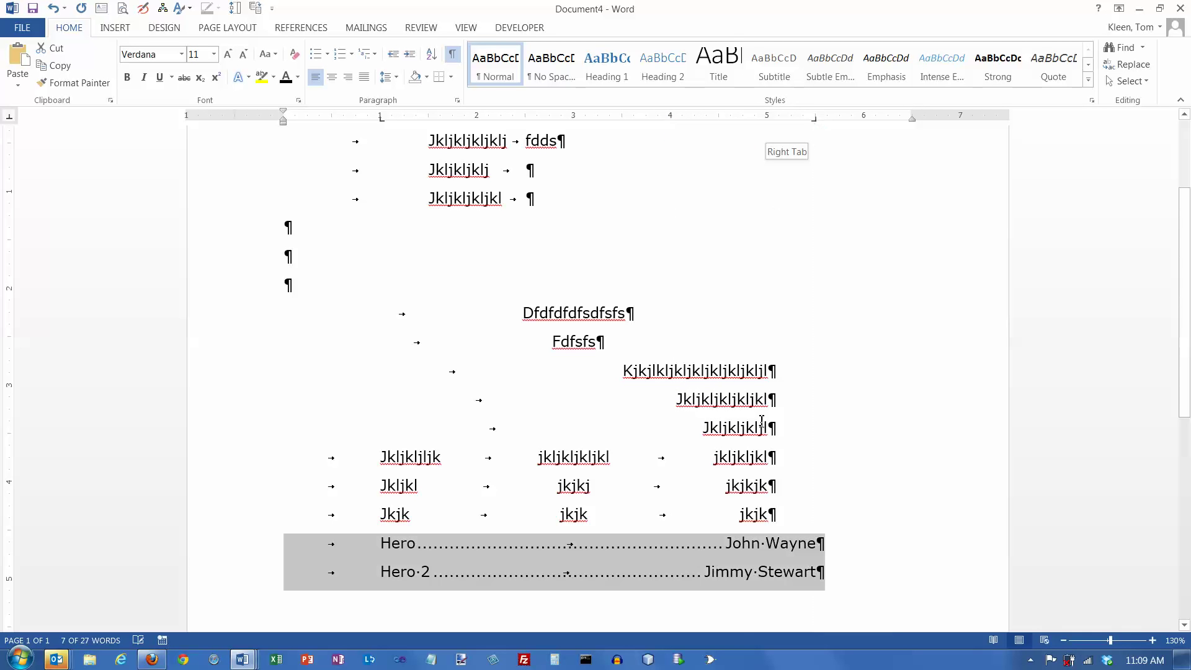
pyautogui.click(817, 551)
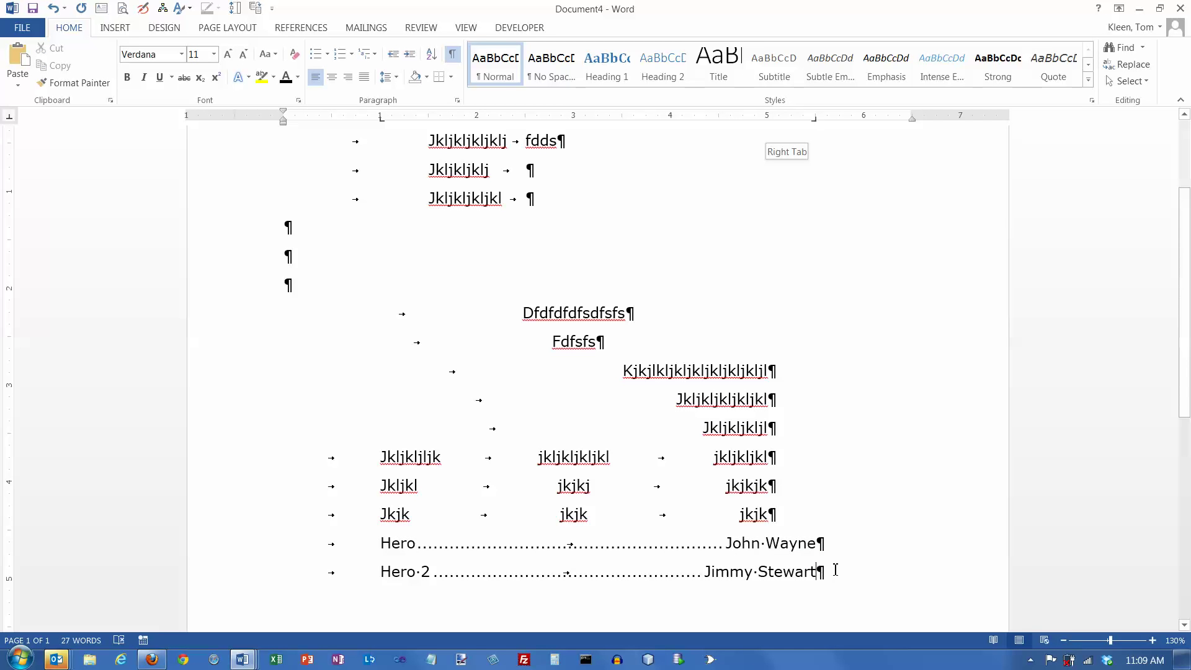
pyautogui.press('Return')
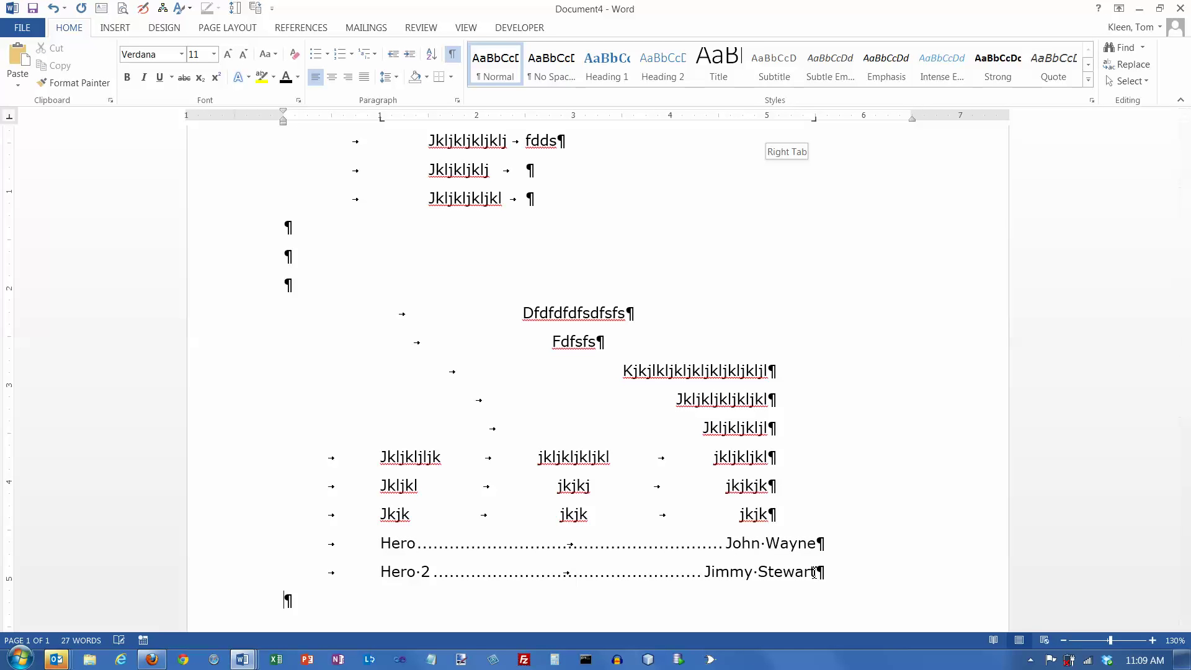
# In the new paragraph without the inherited tab stops, place a left tab stop at 2 inches and enter 12.34 at it
pyautogui.click(10, 117)
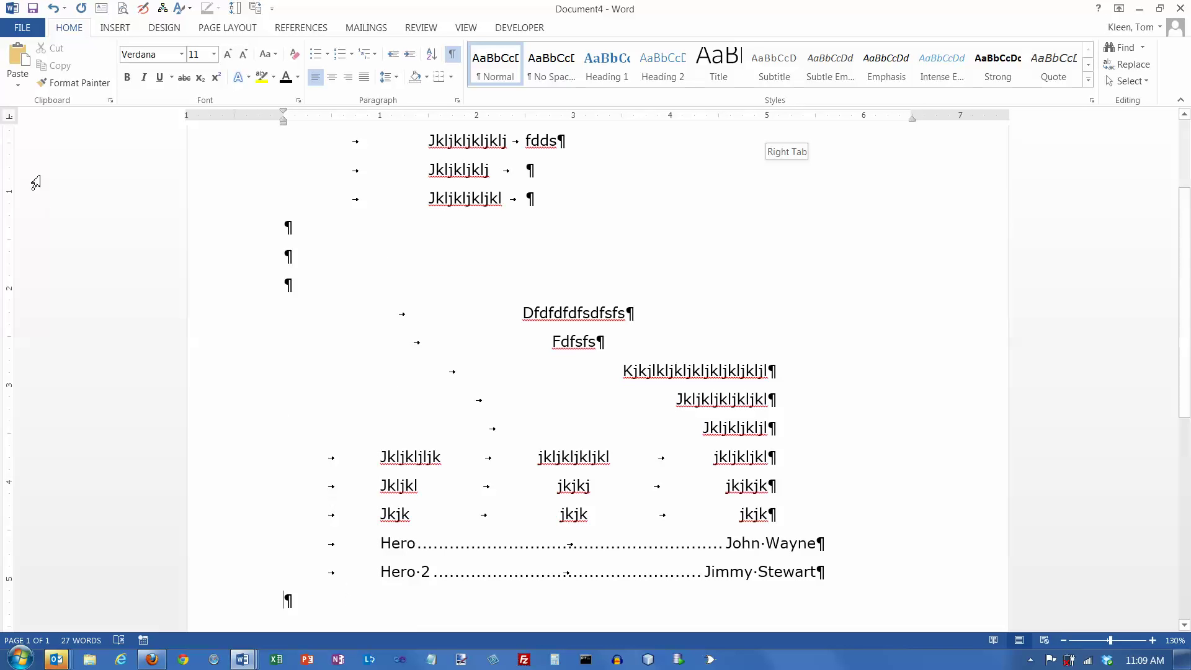
pyautogui.click(10, 115)
pyautogui.click(10, 116)
pyautogui.click(478, 118)
pyautogui.press('Tab')
pyautogui.write('12.34')
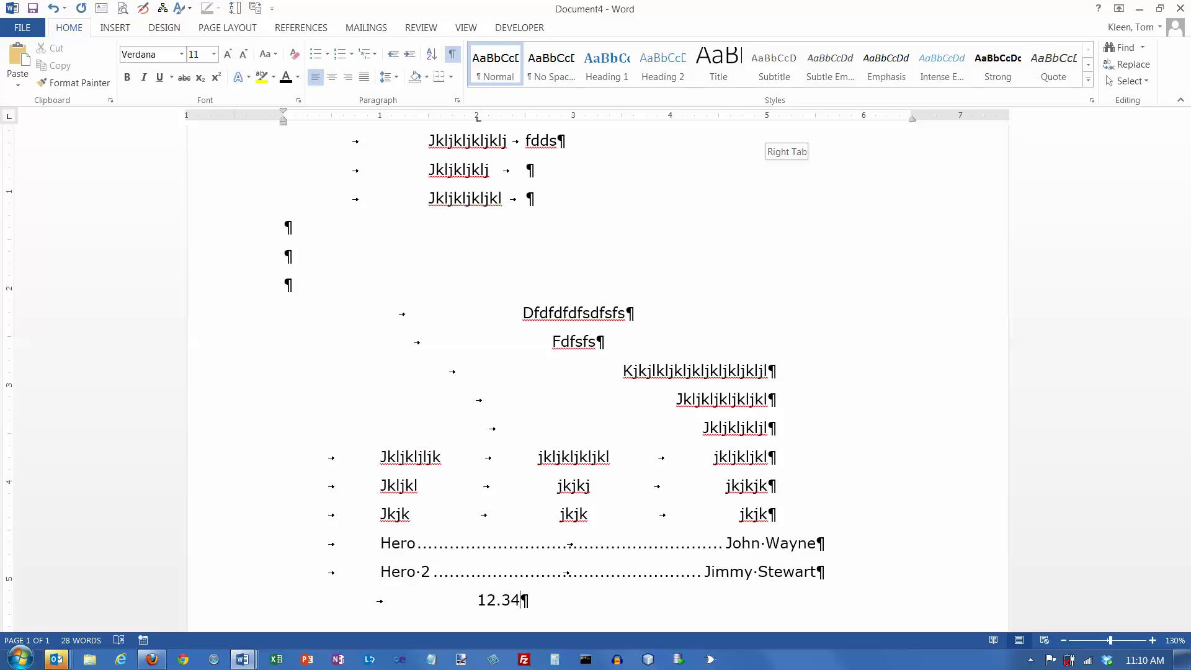
# Delete the number 12.34 and remove the 2-inch left tab stop, keeping the tab character
pyautogui.press('BackSpace')
pyautogui.press('BackSpace')
pyautogui.press('BackSpace')
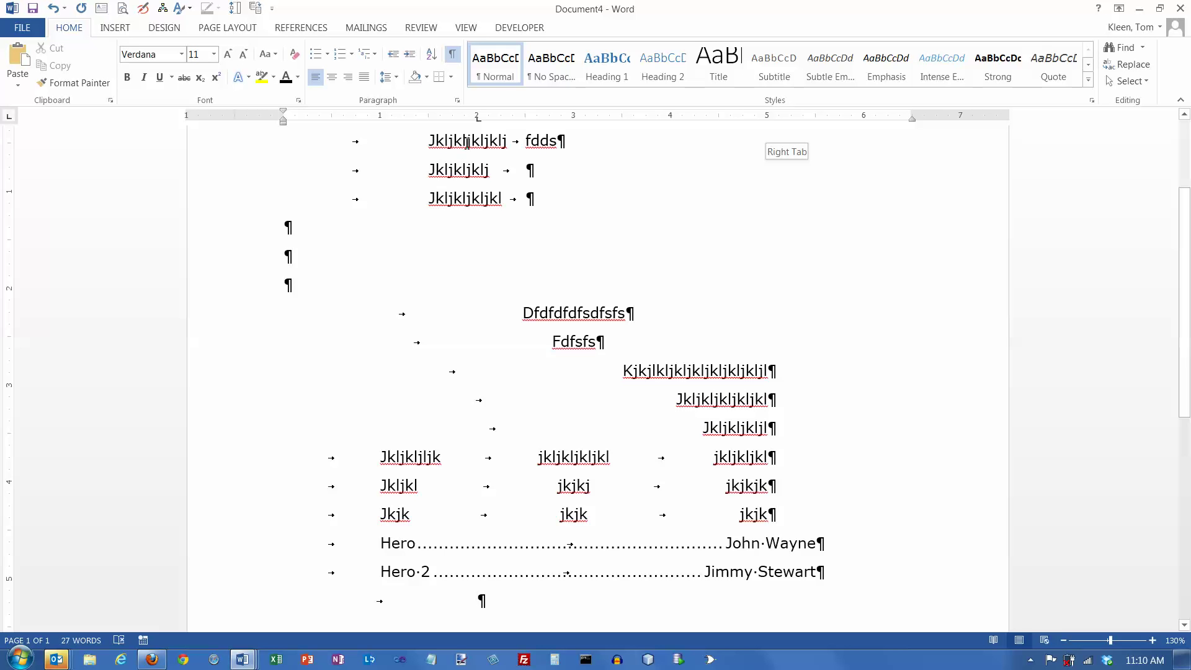
pyautogui.moveTo(478, 119); pyautogui.dragTo(477, 135)
# Place a decimal tab stop at 2 inches in the last paragraph and enter 12.23 at it
pyautogui.click(13, 117)
pyautogui.click(13, 117)
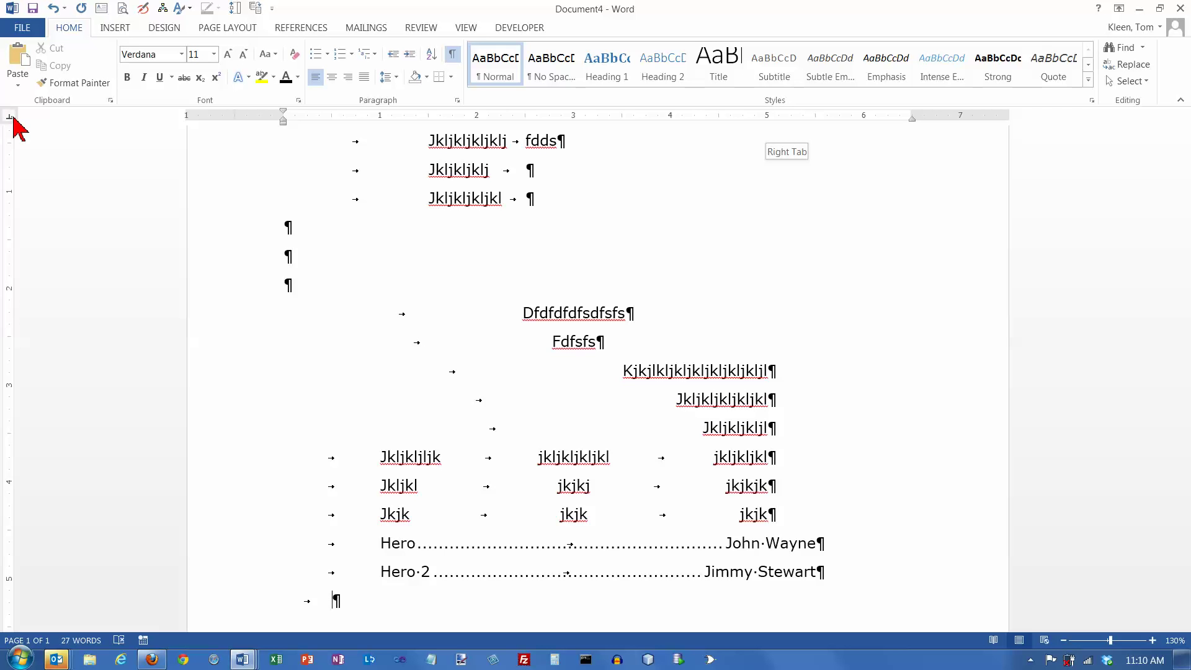
pyautogui.click(475, 118)
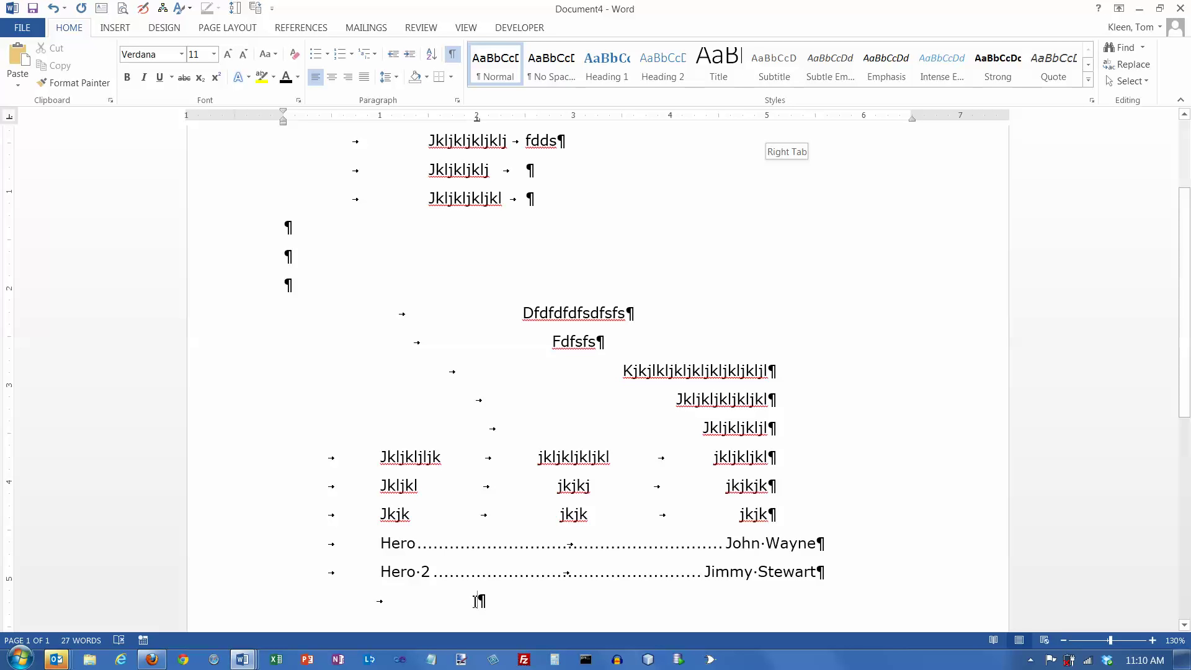
pyautogui.write('12.')
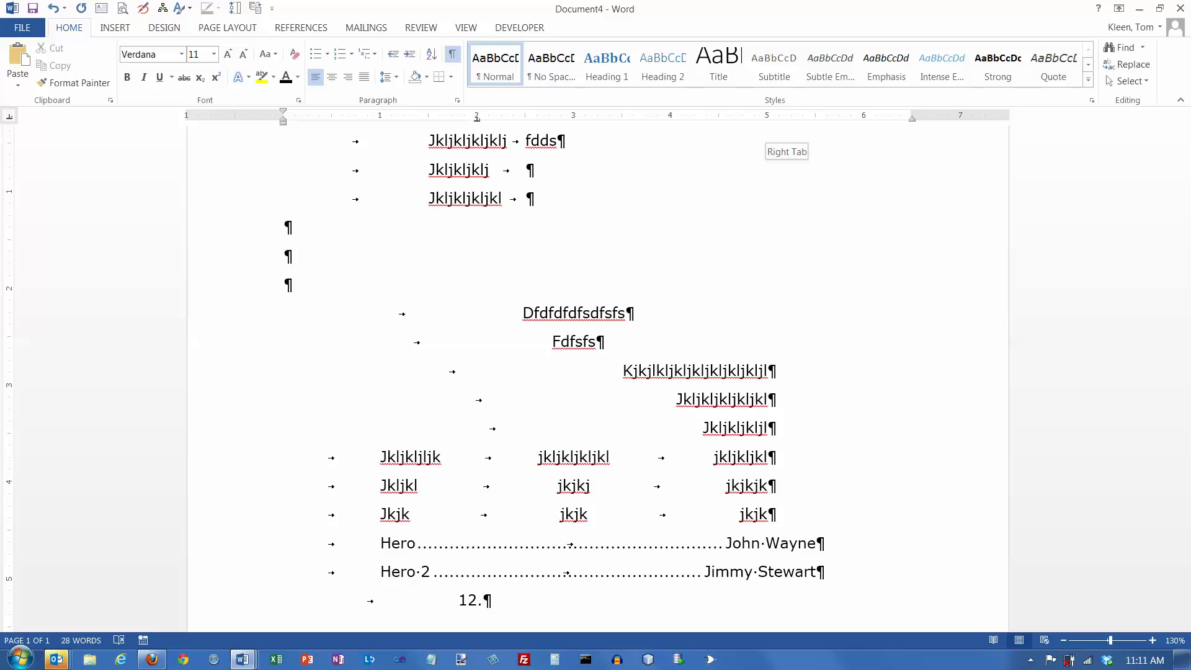
pyautogui.write('23')
# Add two lines below with 12345.67890 and 1.5 at the decimal tab stop, followed by an empty paragraph
pyautogui.press('Return')
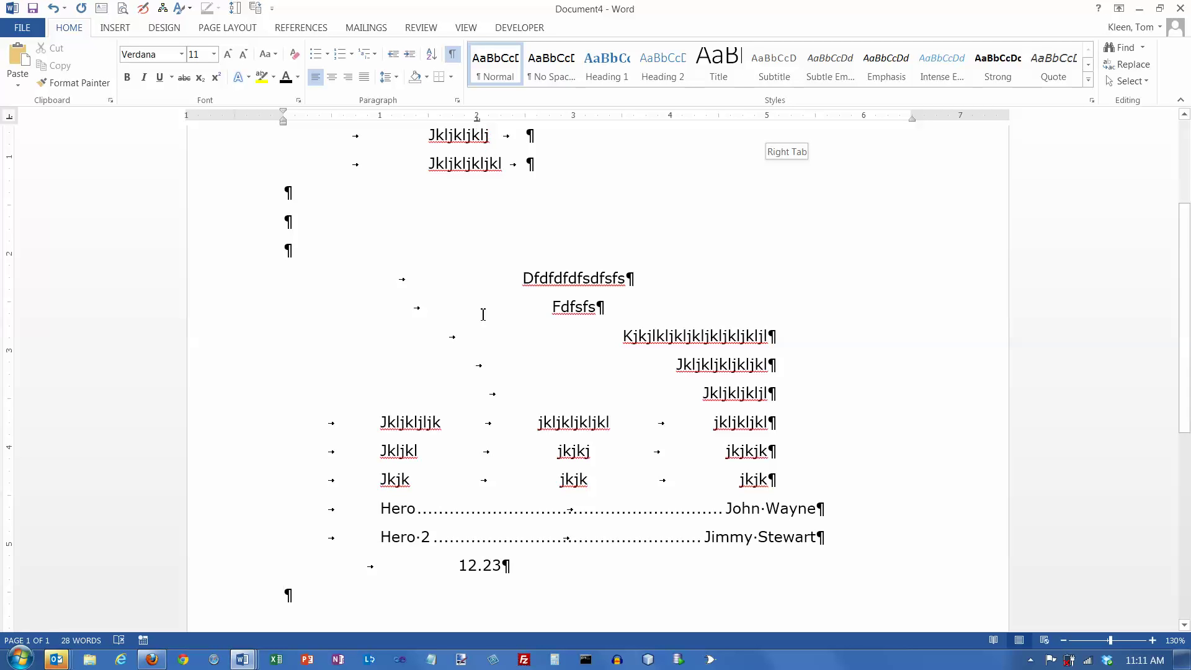
pyautogui.press('Tab')
pyautogui.write('12345')
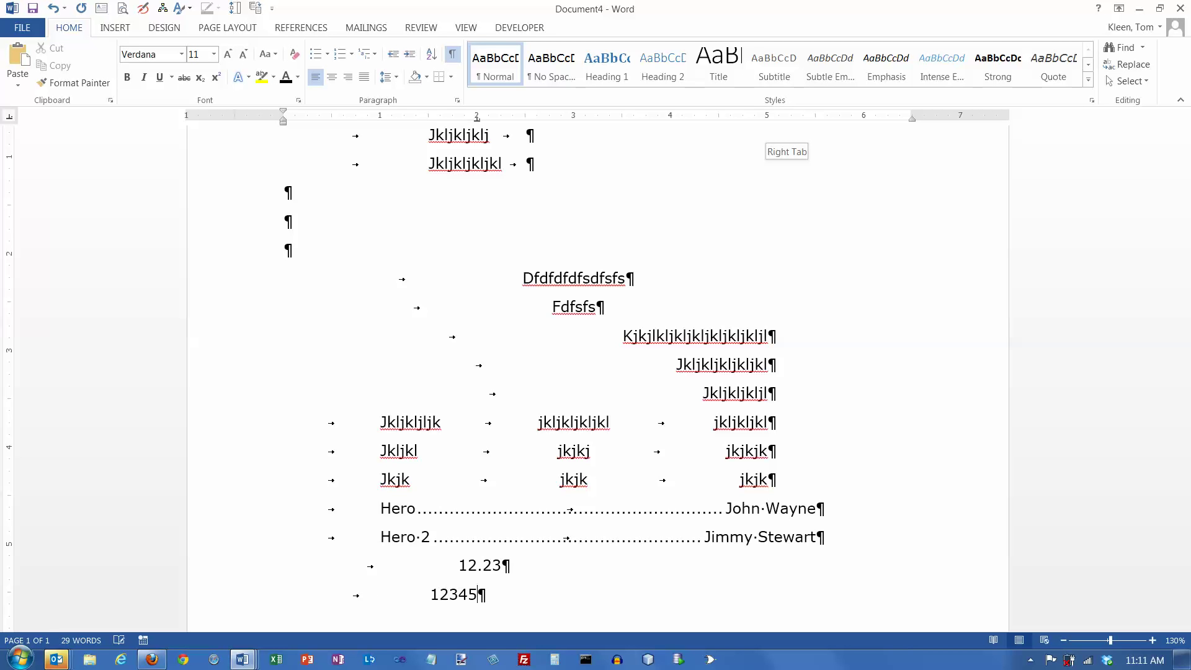
pyautogui.write('.67890')
pyautogui.press('Return')
pyautogui.press('Tab')
pyautogui.write('1.5')
pyautogui.press('Return')
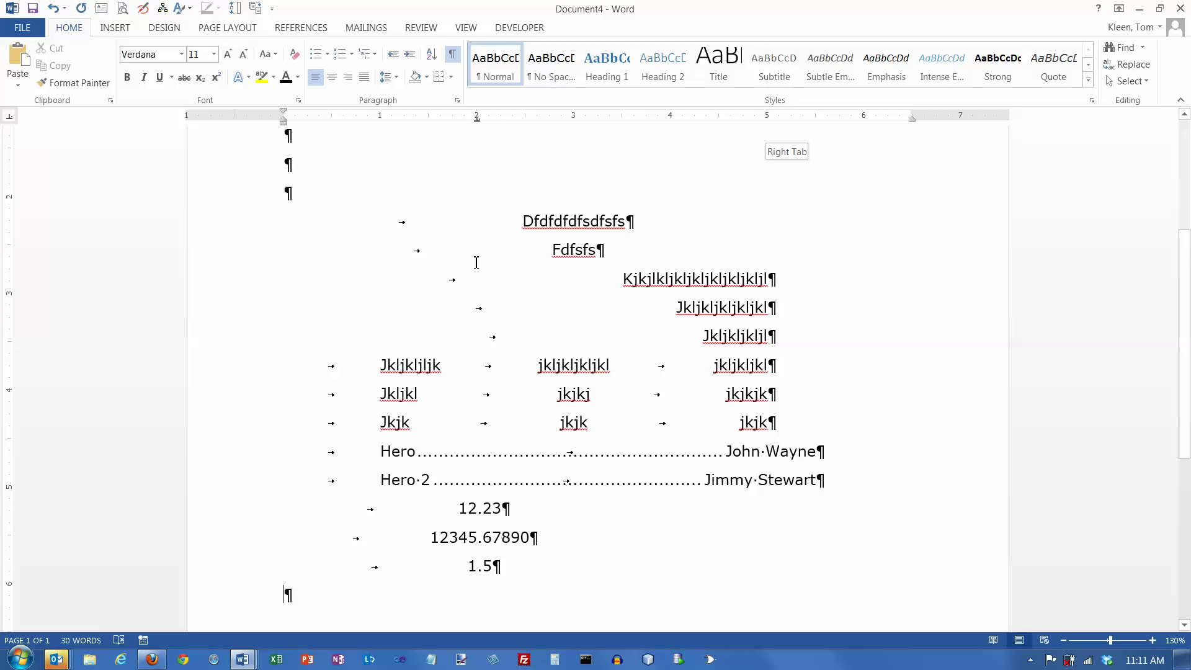
# Check how the decimal points of the three numbers line up with the 2-inch decimal tab stop
pyautogui.moveTo(477, 121); pyautogui.dragTo(479, 131)
pyautogui.click(477, 121)
pyautogui.click(505, 568)
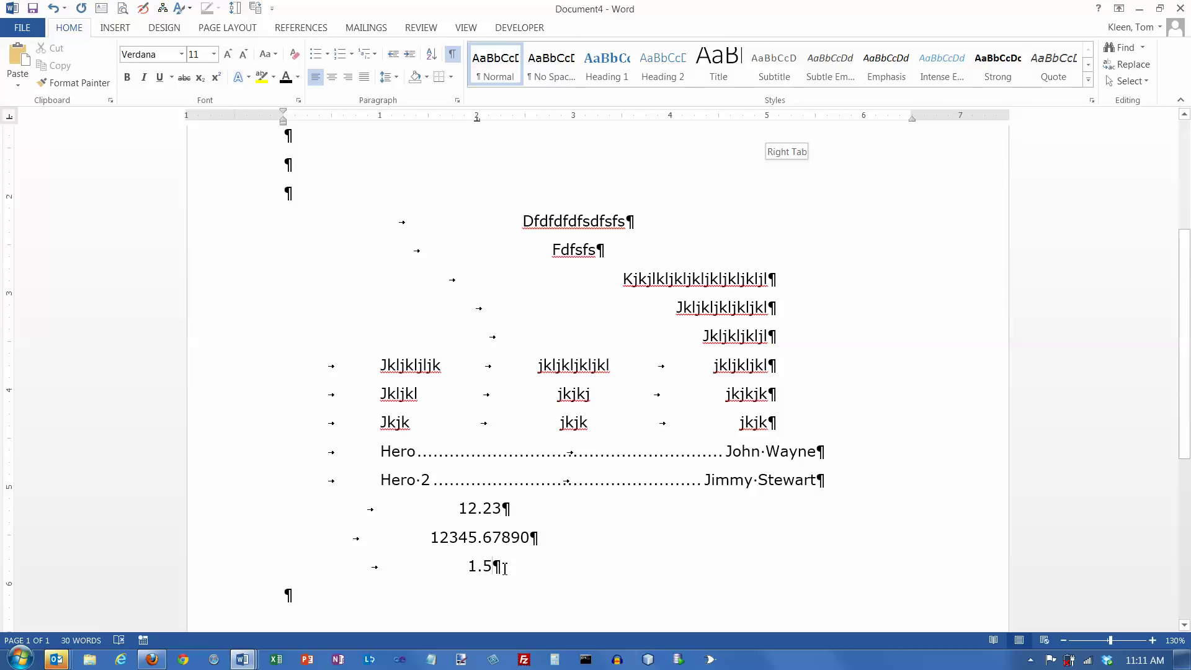